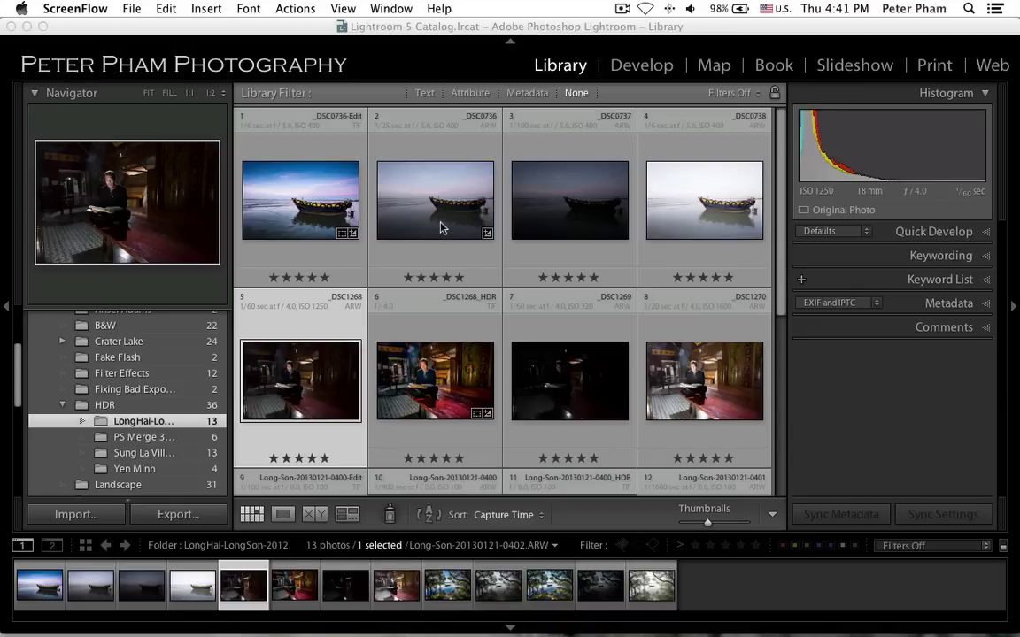
Step: Select brackets _DSC0736, _DSC0737 and _DSC0738 and show them side by side in Survey view
left_click(442, 228)
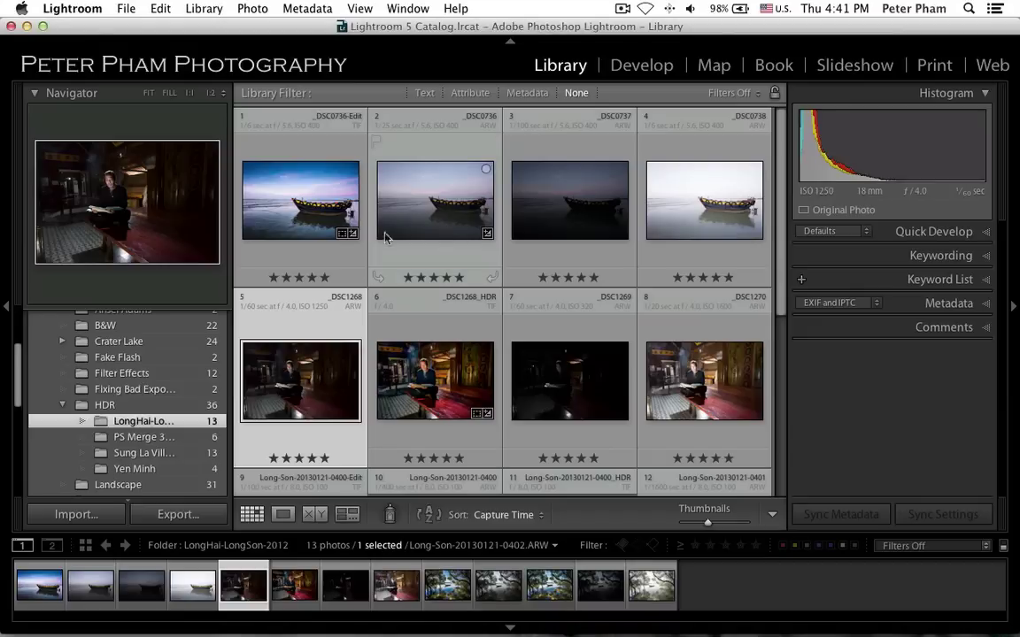
left_click(288, 197)
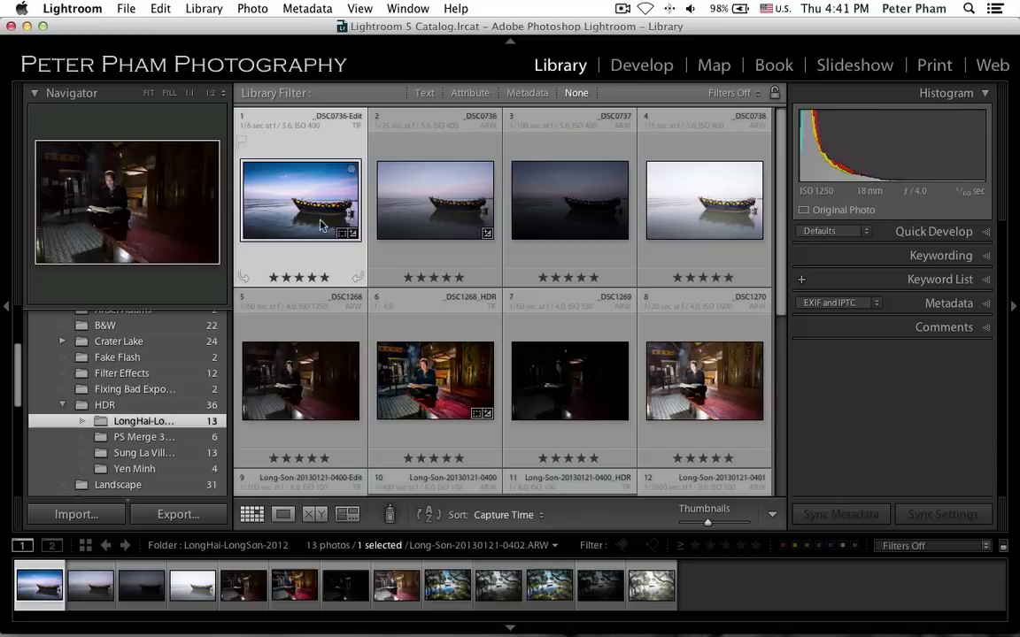
left_click(470, 211)
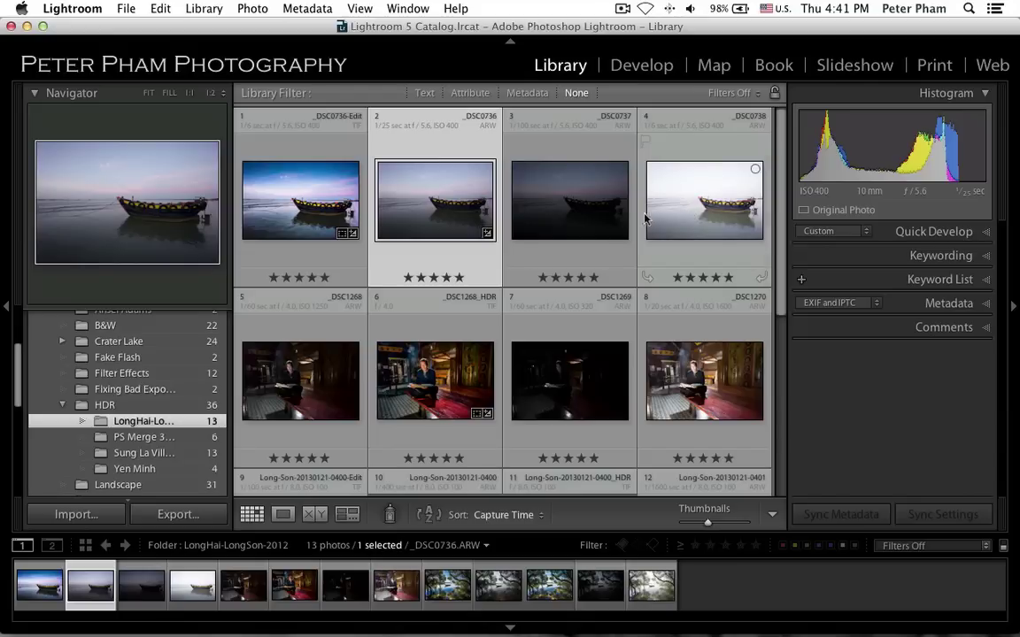
left_click(715, 209, "shift")
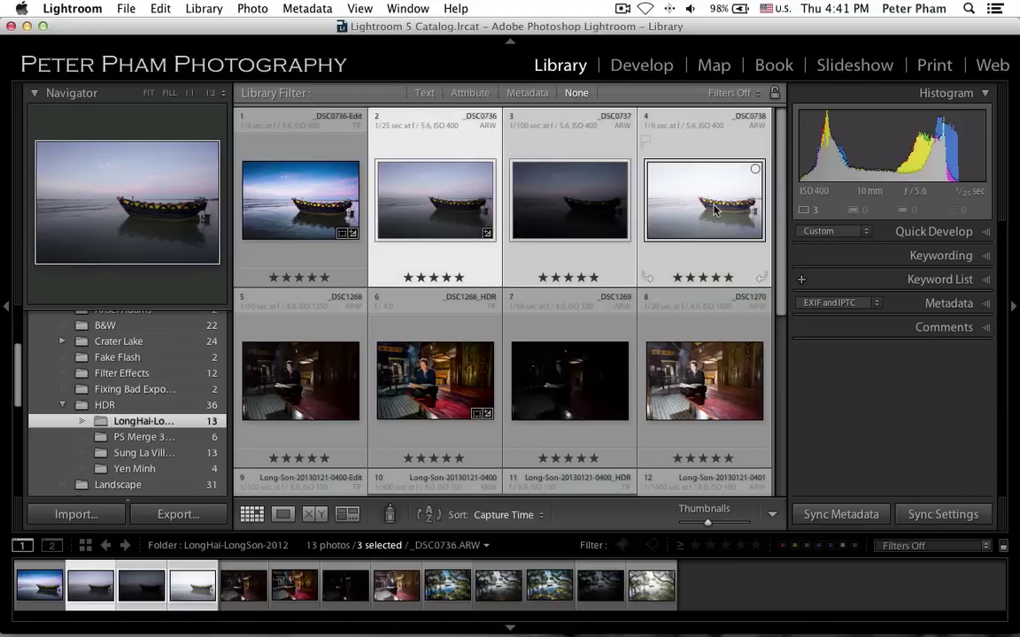
left_click(347, 514)
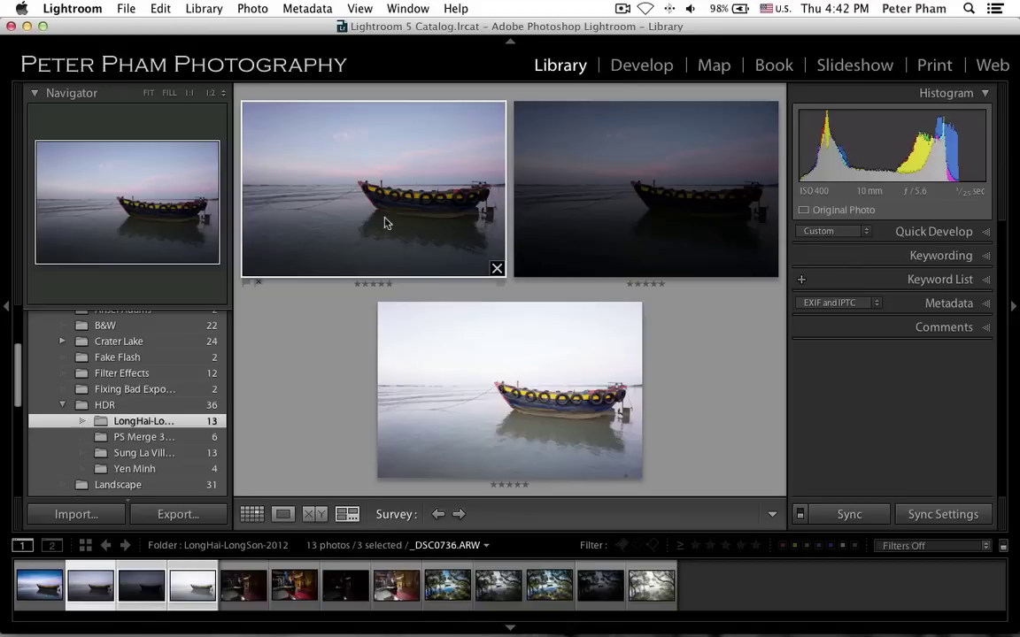
mouse_move(645, 189)
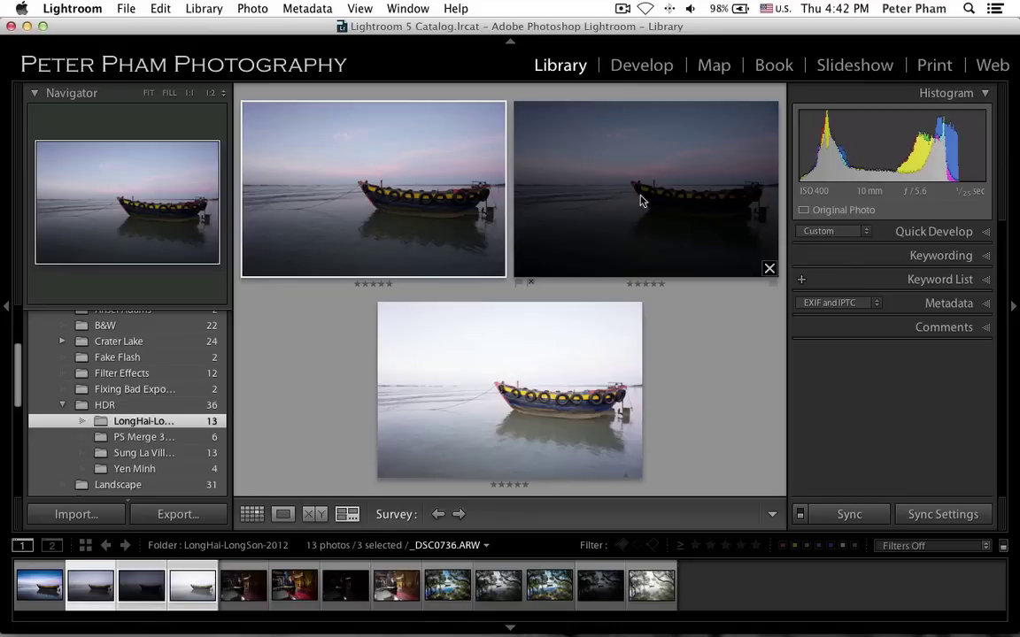
left_click(642, 201)
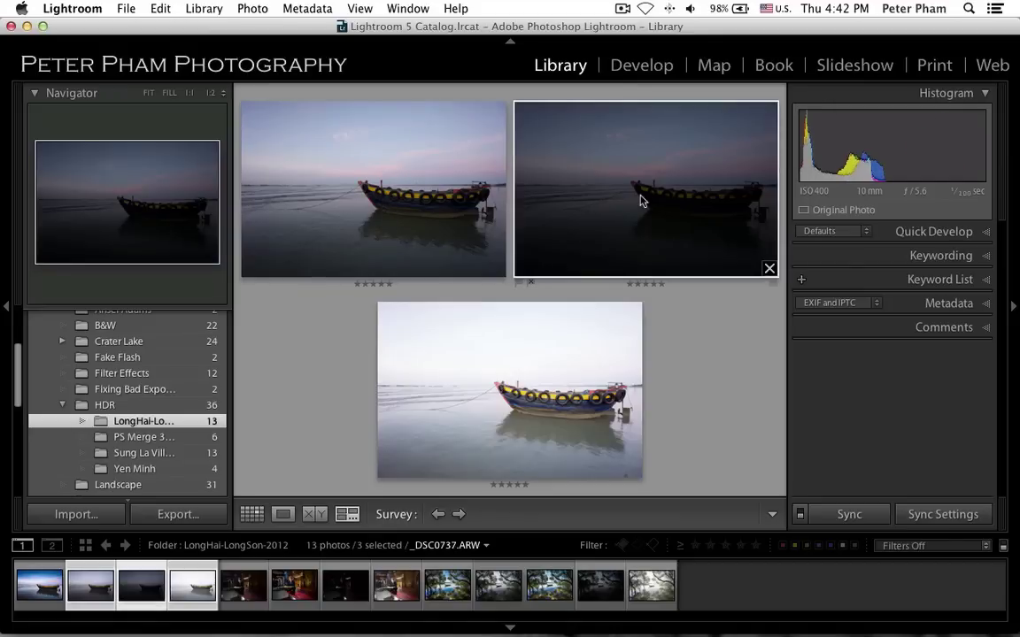
left_click(542, 369)
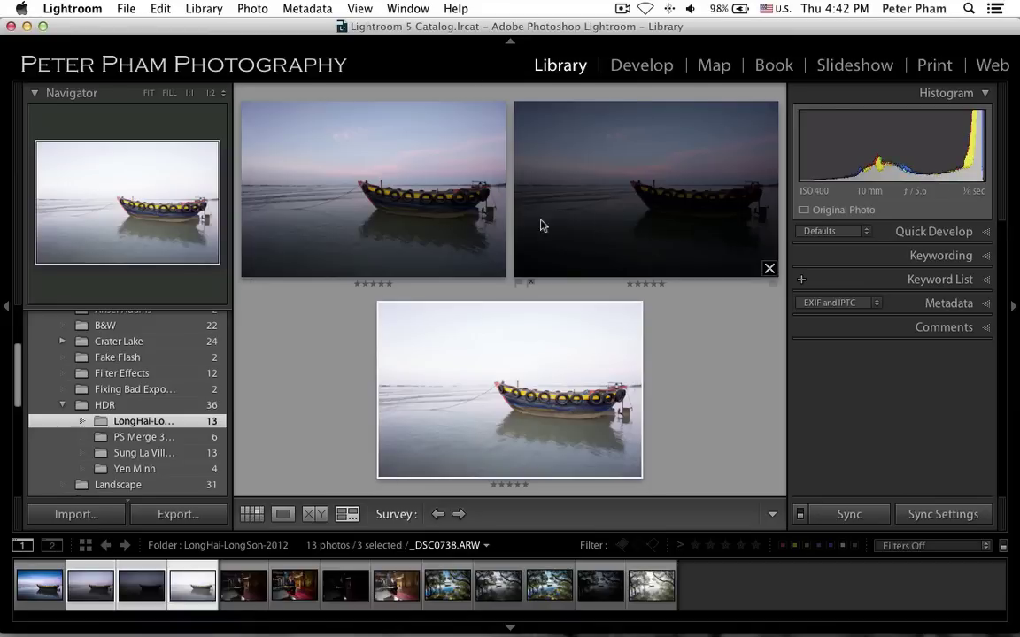
left_click(625, 213)
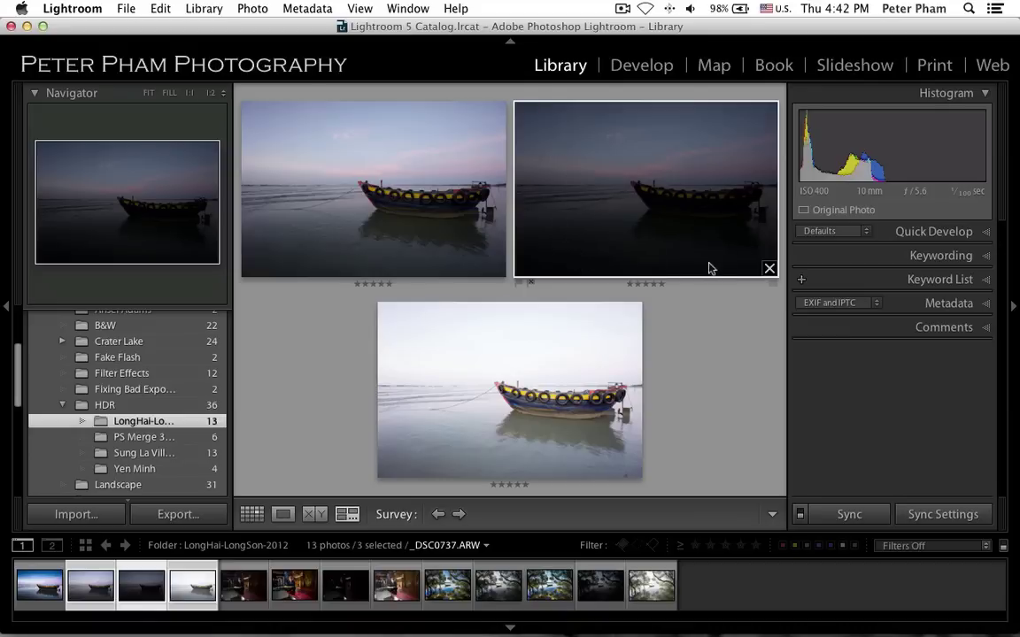
mouse_move(510, 390)
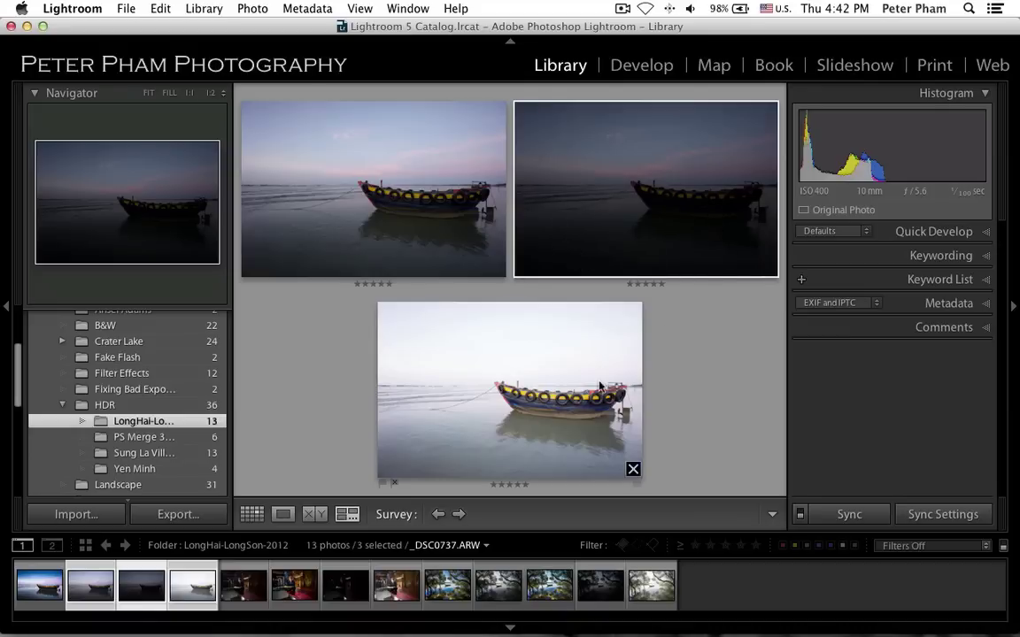
left_click(556, 390)
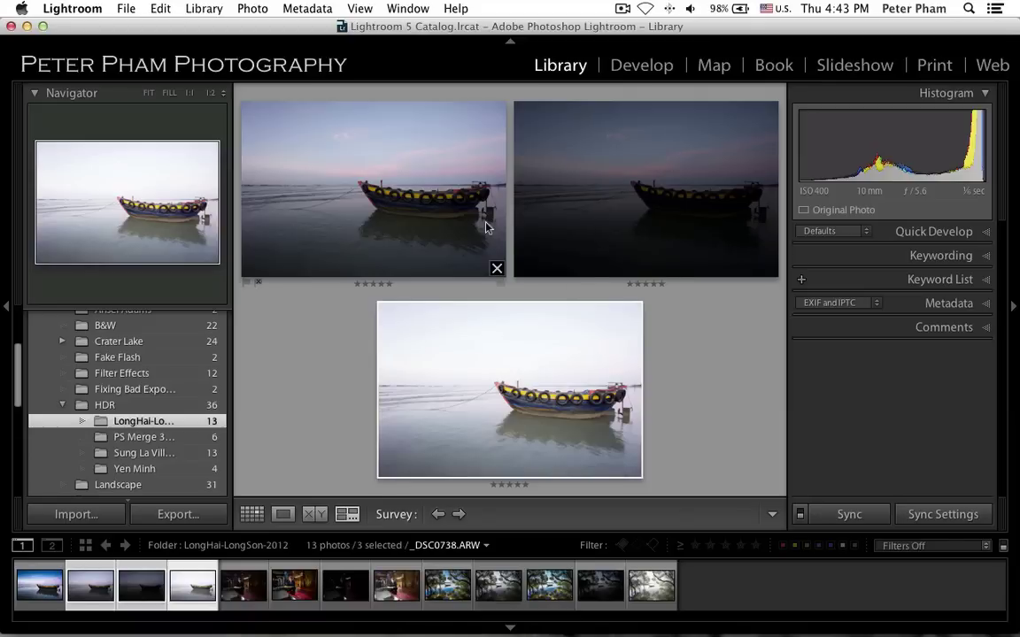
left_click(423, 226)
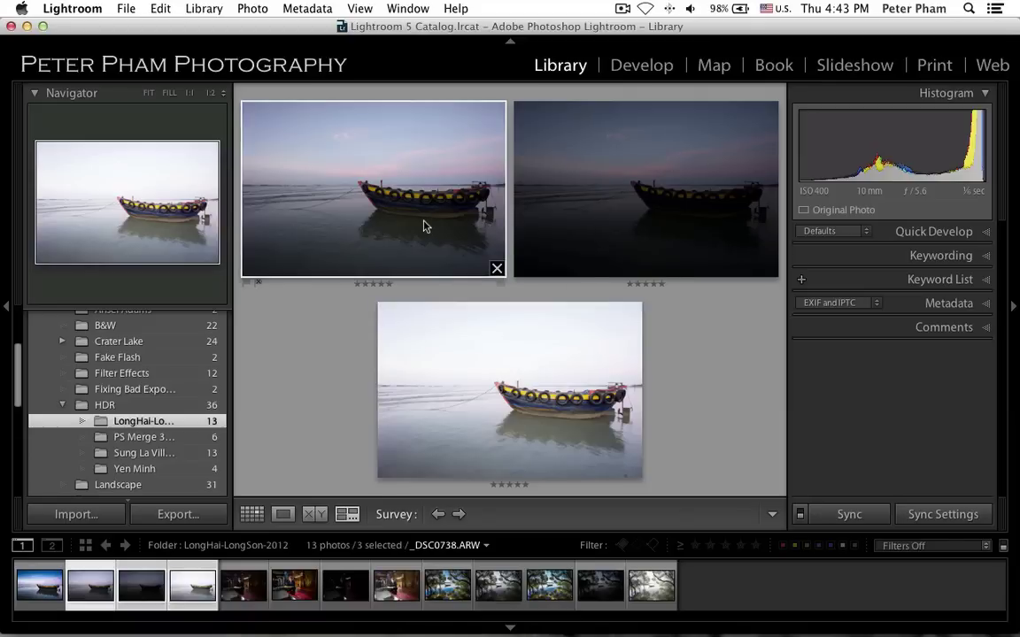
left_click(615, 216)
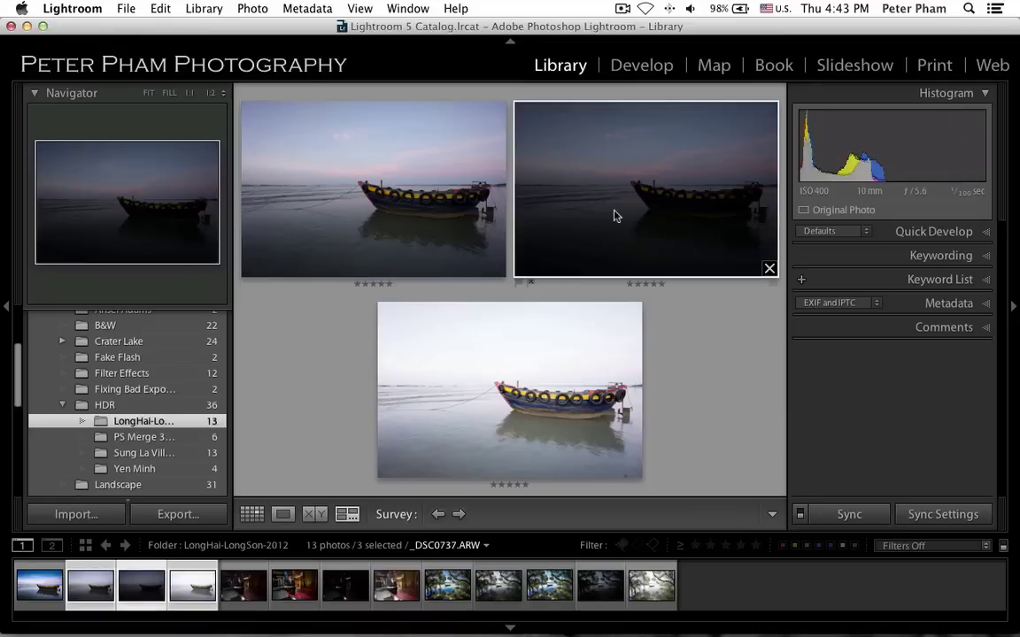
left_click(528, 384)
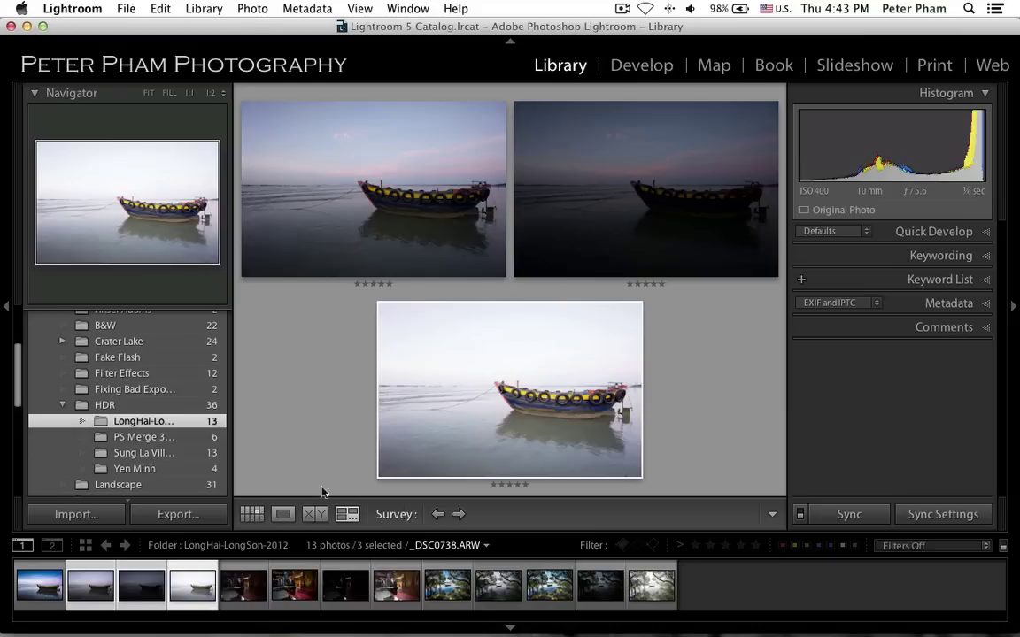
Step: View _DSC0736-Edit.tif large with panels hidden, then restore panels and return to Grid
key("g")
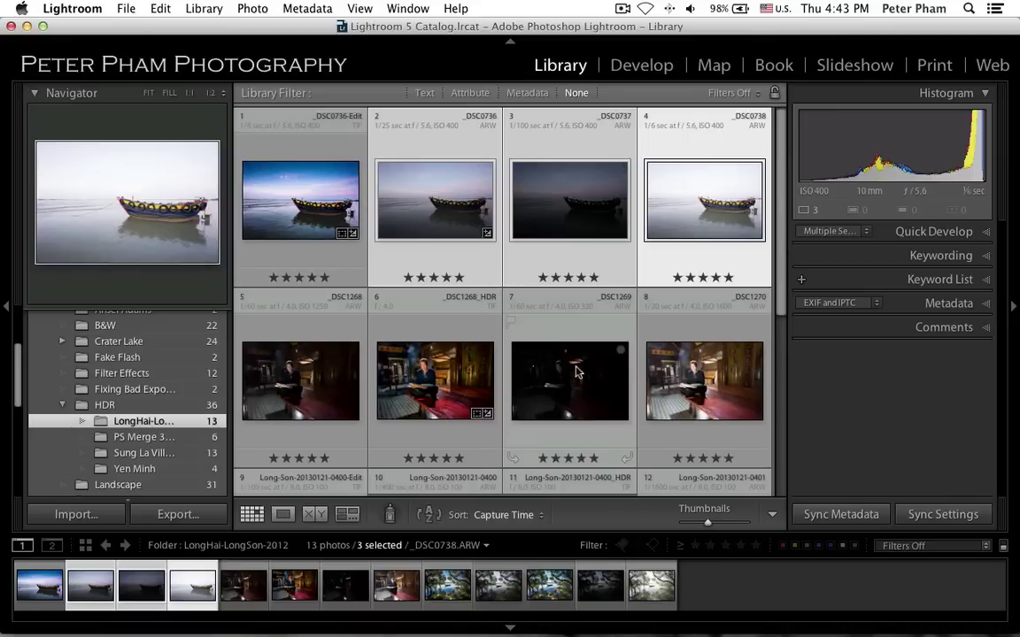
left_click(332, 208)
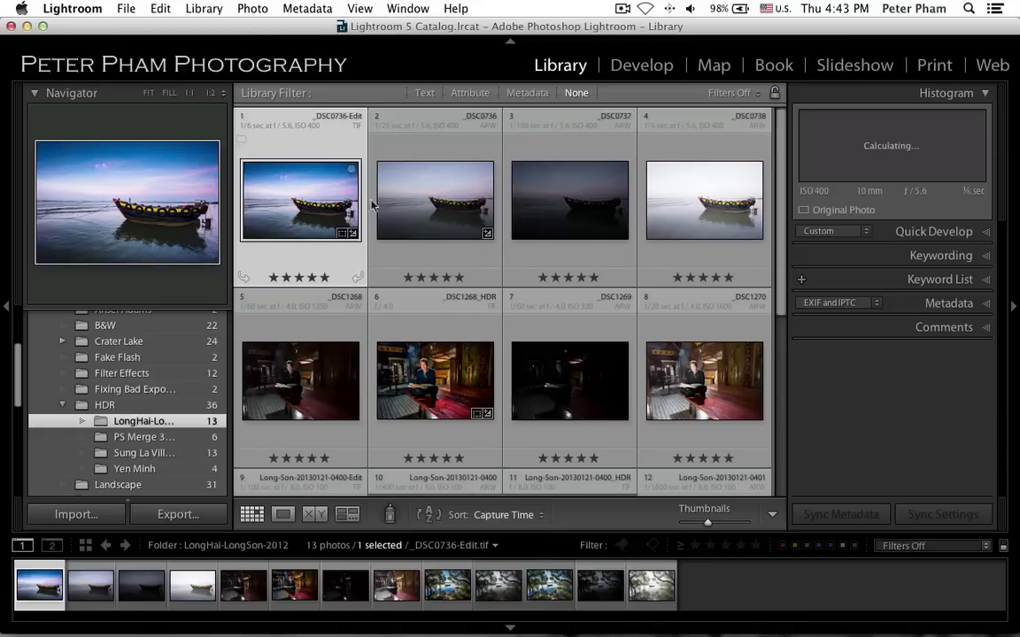
double_click(297, 215)
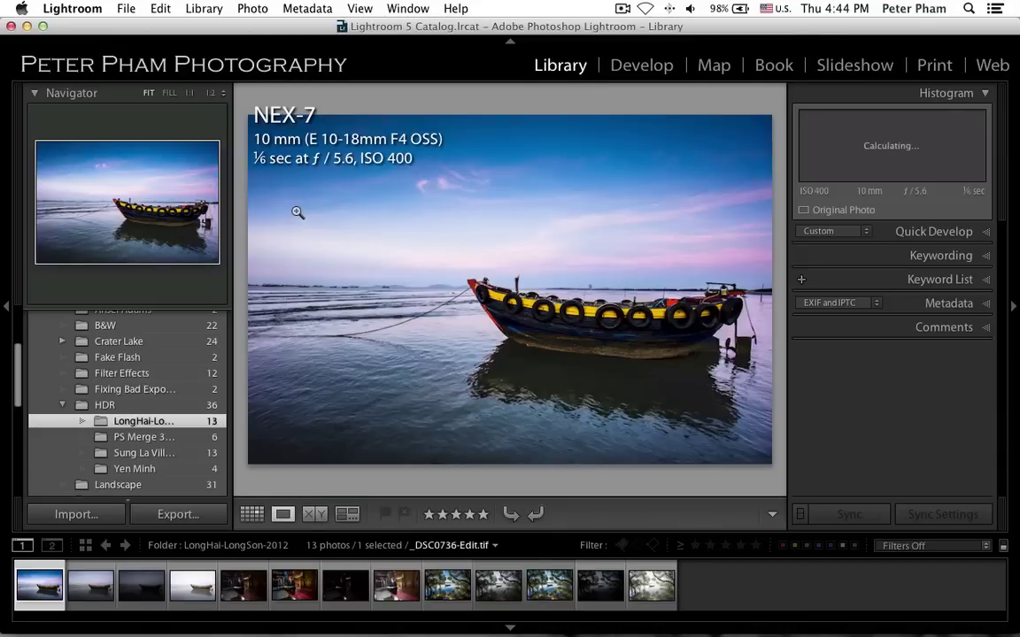
key("shift+Tab")
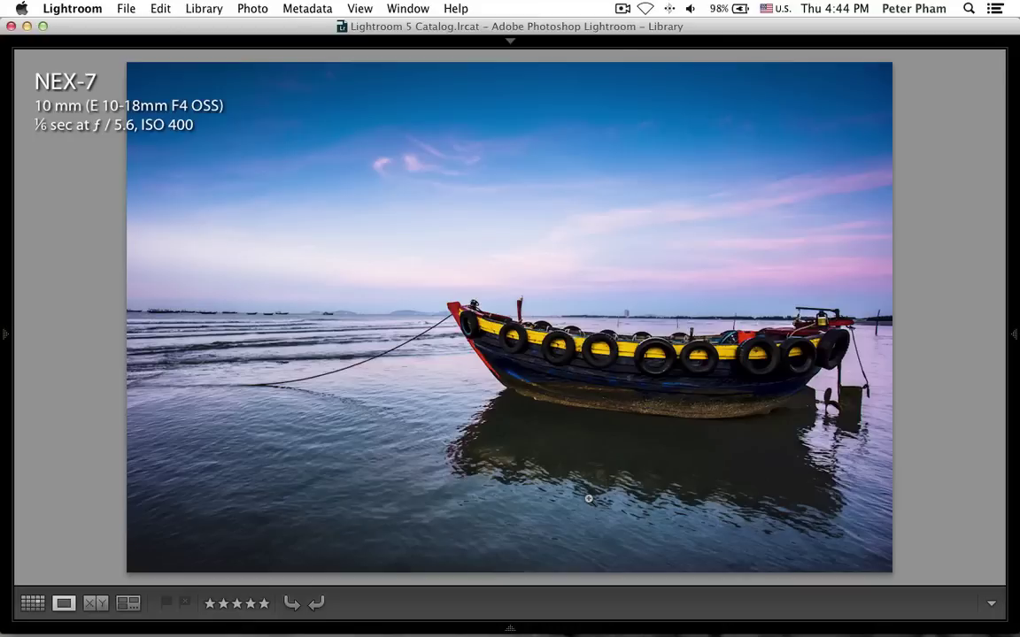
key("shift+Tab")
key("g")
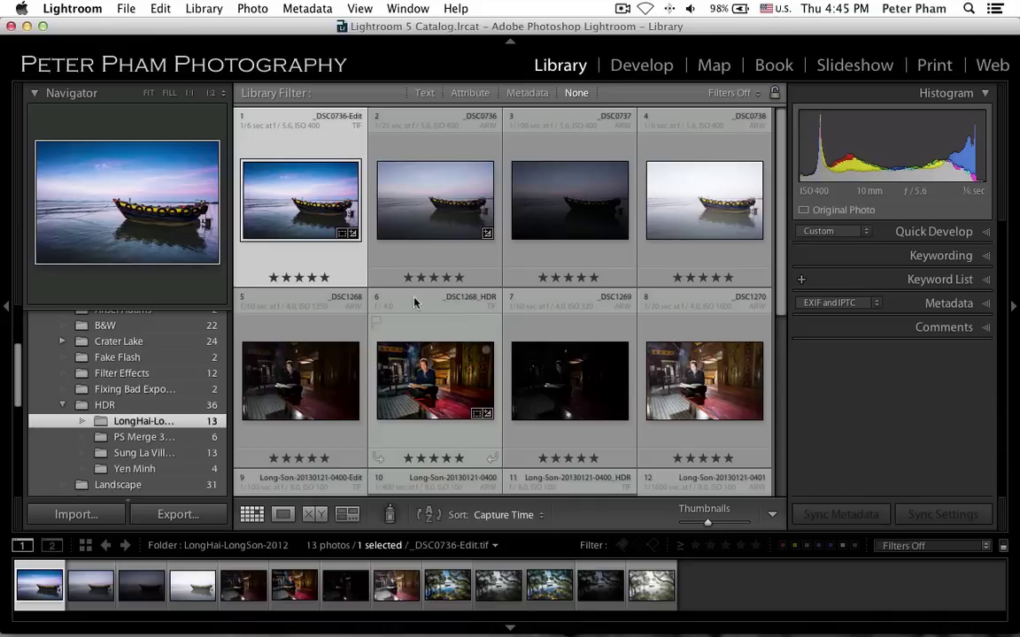
mouse_move(435, 200)
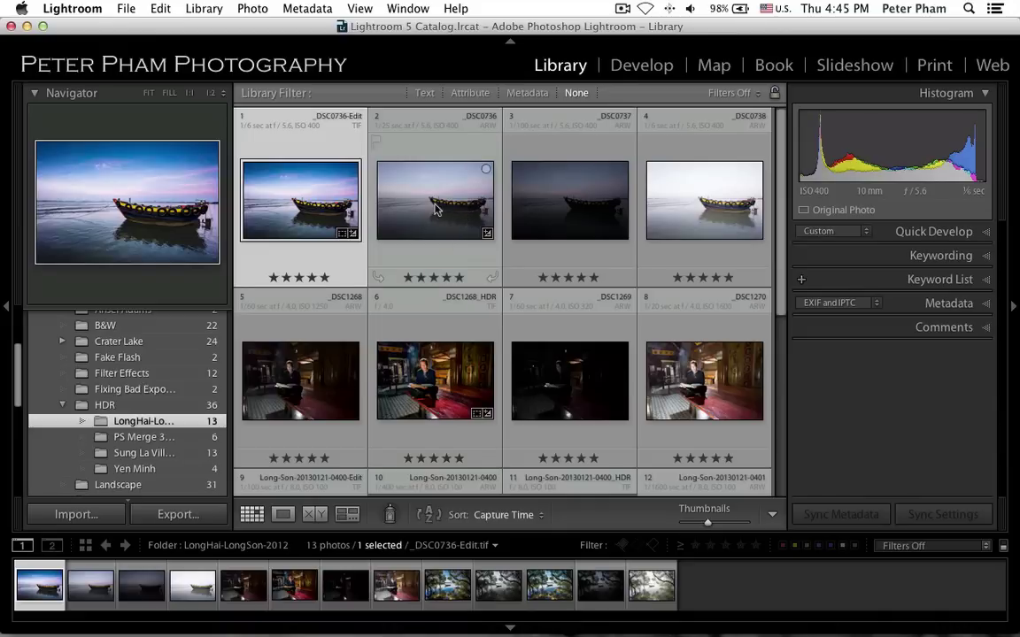
Step: View _DSC0736, the darker exposure and bright _DSC0738 in Loupe, then reselect _DSC0736 in Grid
left_click(435, 209)
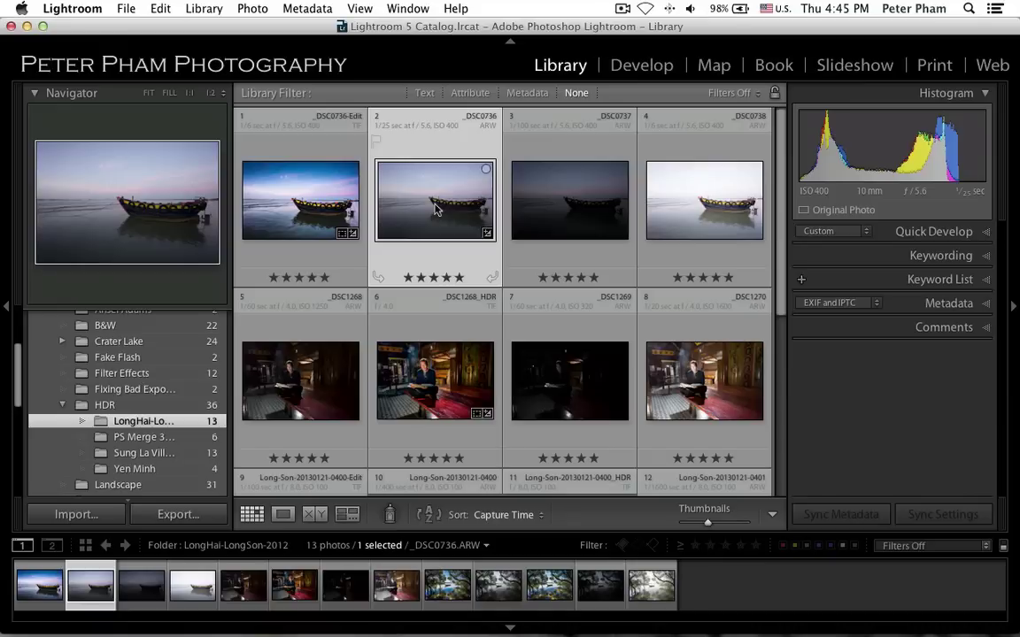
double_click(435, 209)
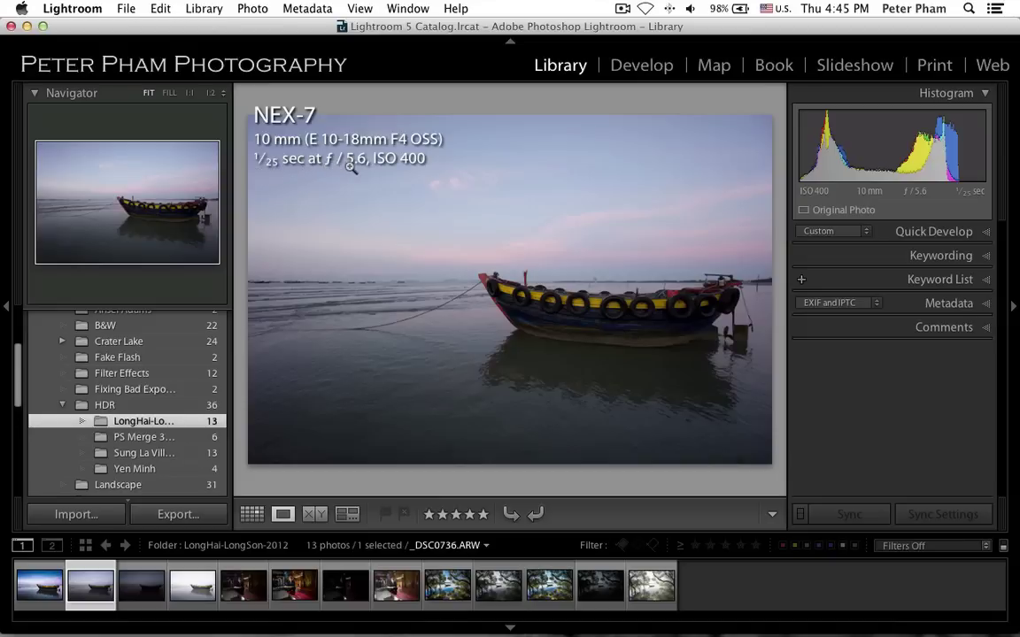
mouse_move(142, 585)
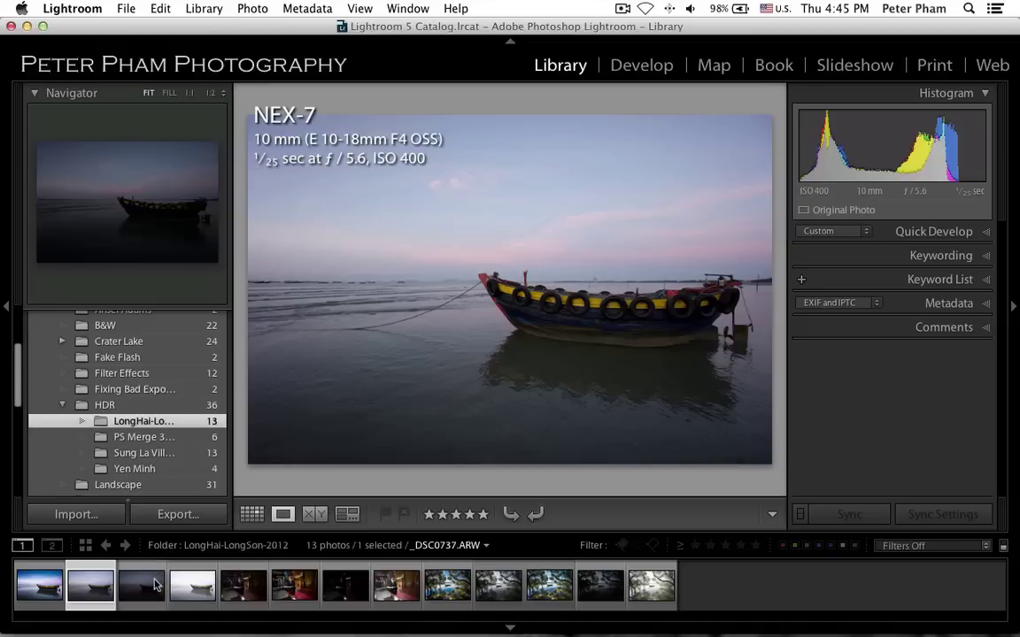
left_click(153, 586)
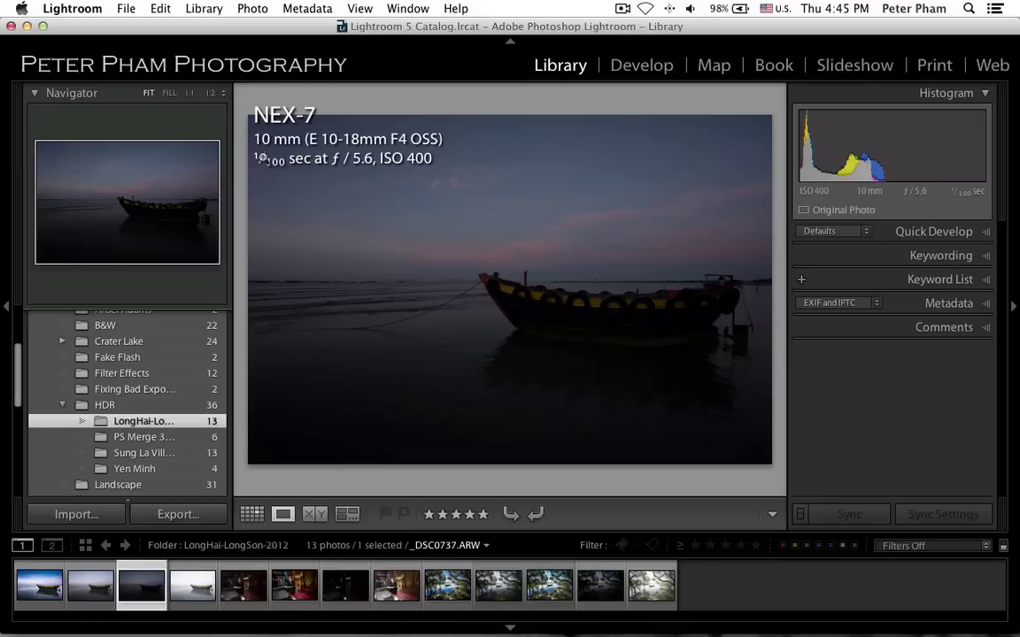
left_click(191, 597)
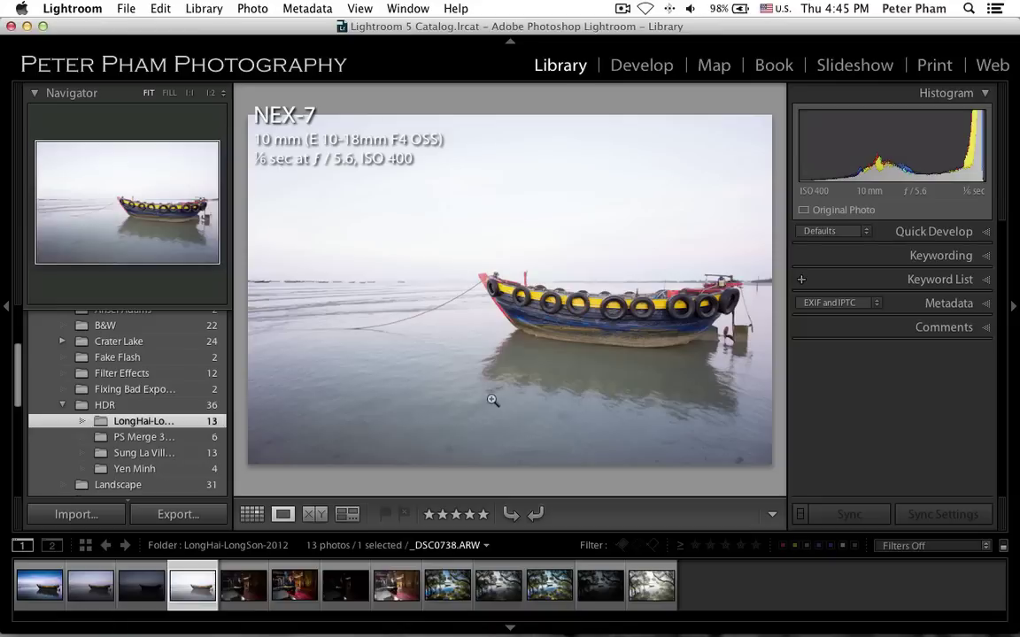
key("g")
left_click(385, 184)
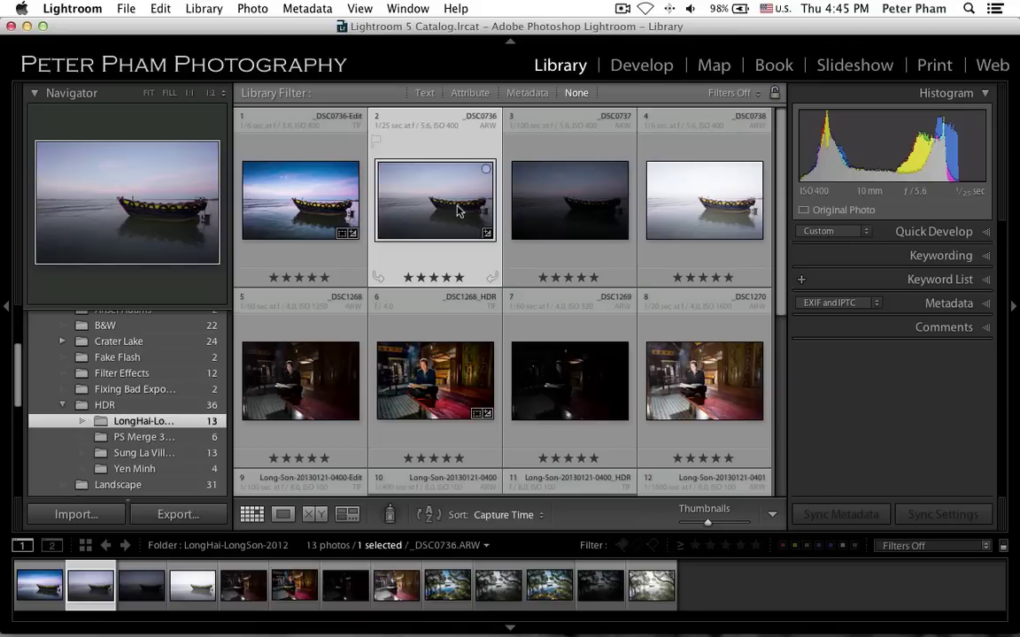
mouse_move(704, 200)
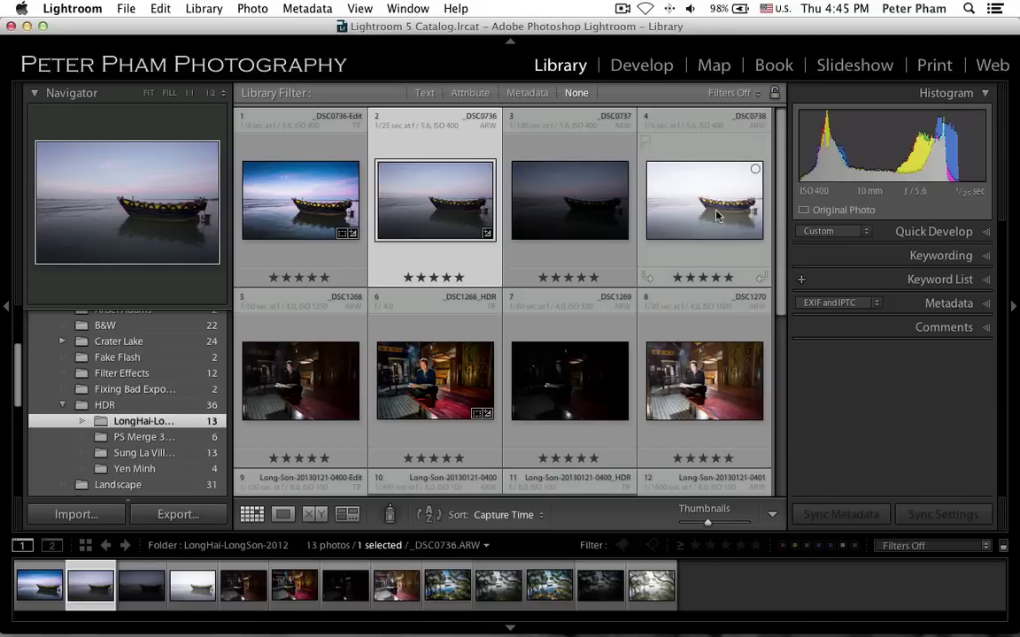
Step: Send _DSC0736–_DSC0738 to Photoshop's Merge to HDR Pro, proceeding past the Camera Raw warning
left_click(717, 216, "shift")
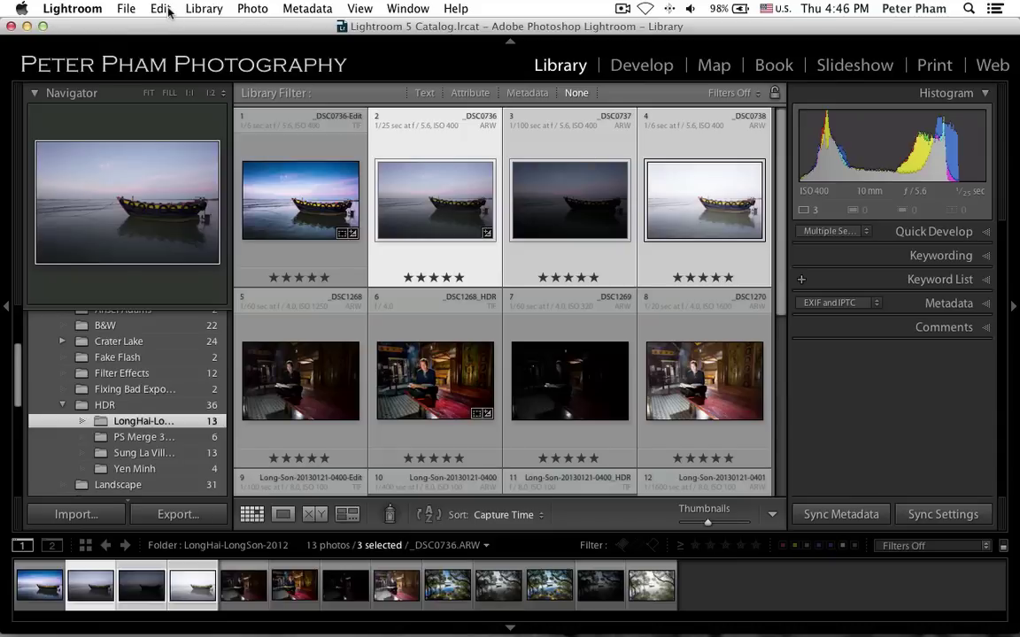
left_click(253, 8)
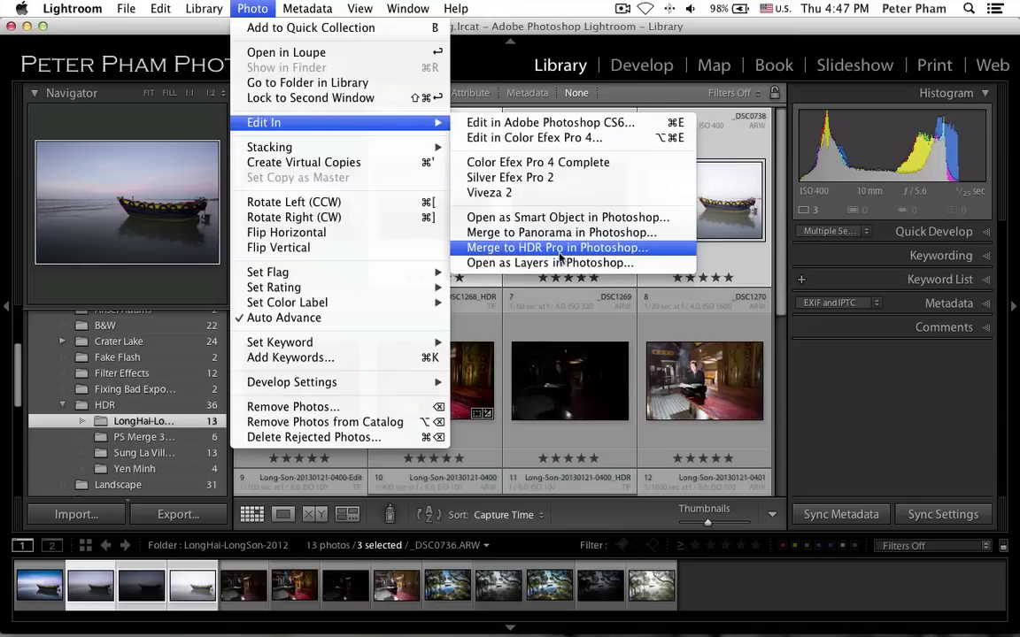
mouse_move(263, 122)
left_click(599, 256)
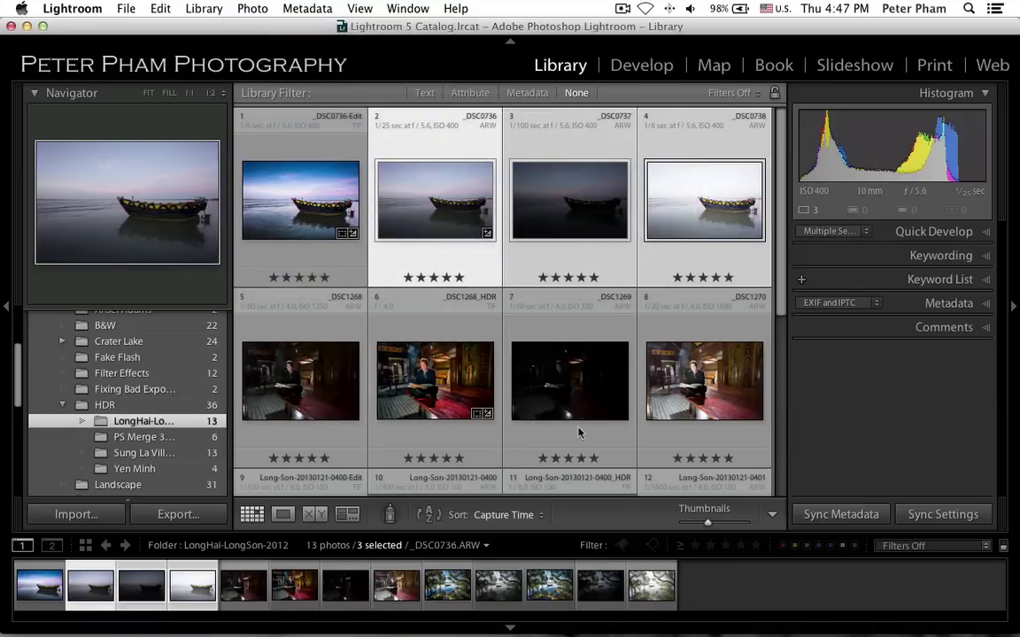
mouse_move(569, 380)
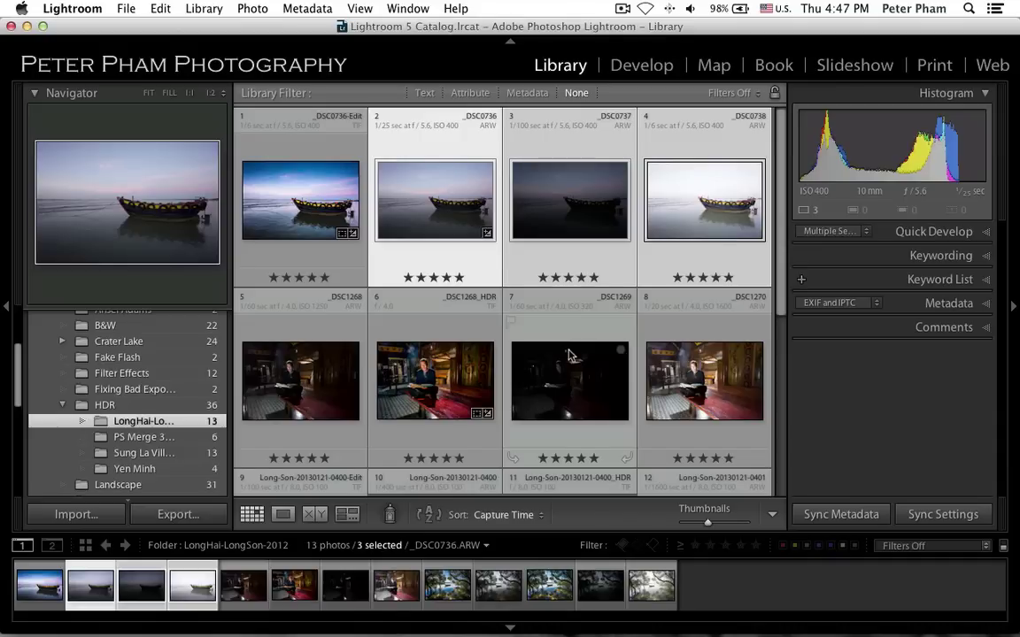
key("ctrl+e")
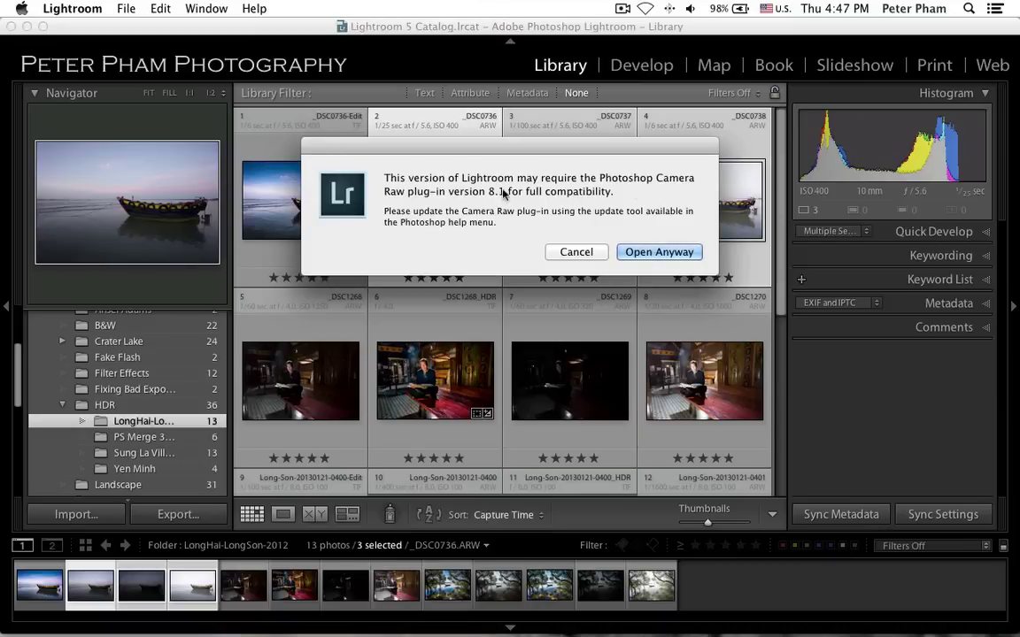
left_click(664, 254)
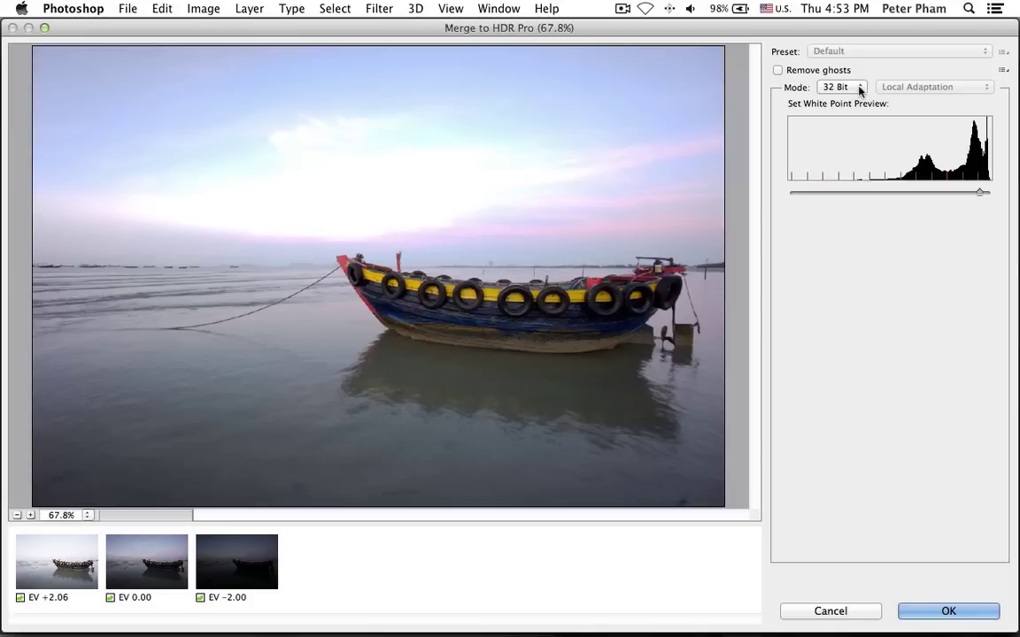
Step: Set the Merge to HDR Pro mode to 16 Bit to preview Local Adaptation tone mapping
left_click(859, 90)
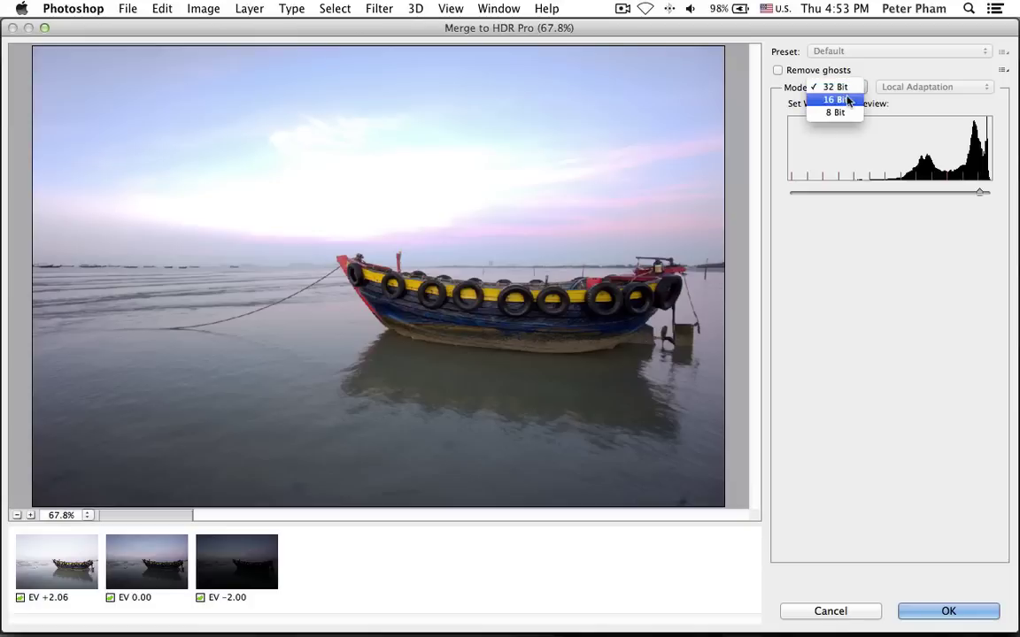
key("Escape")
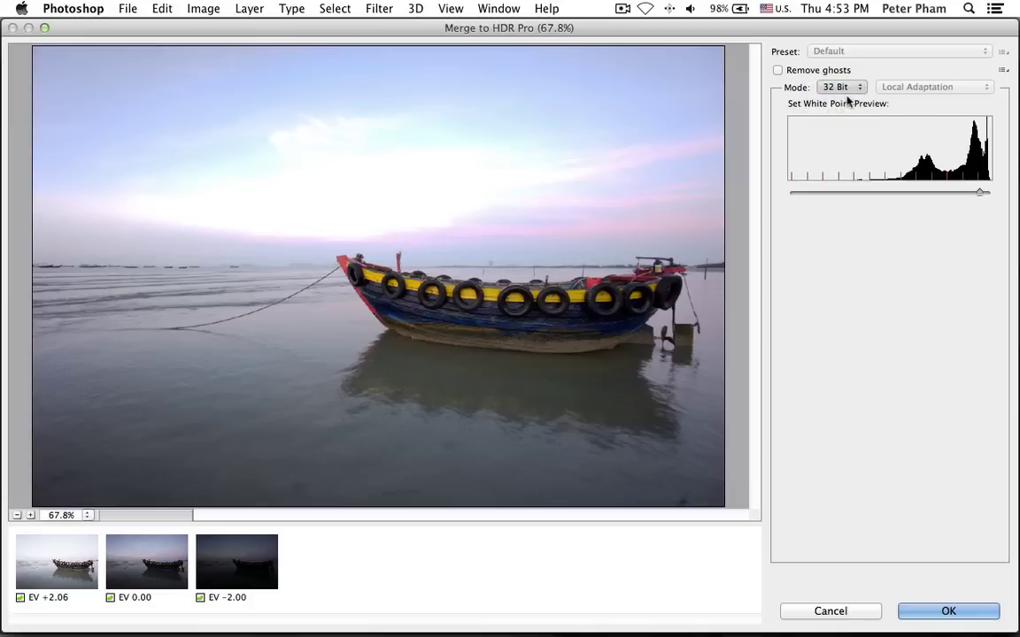
left_click(855, 87)
key("Down")
key("Return")
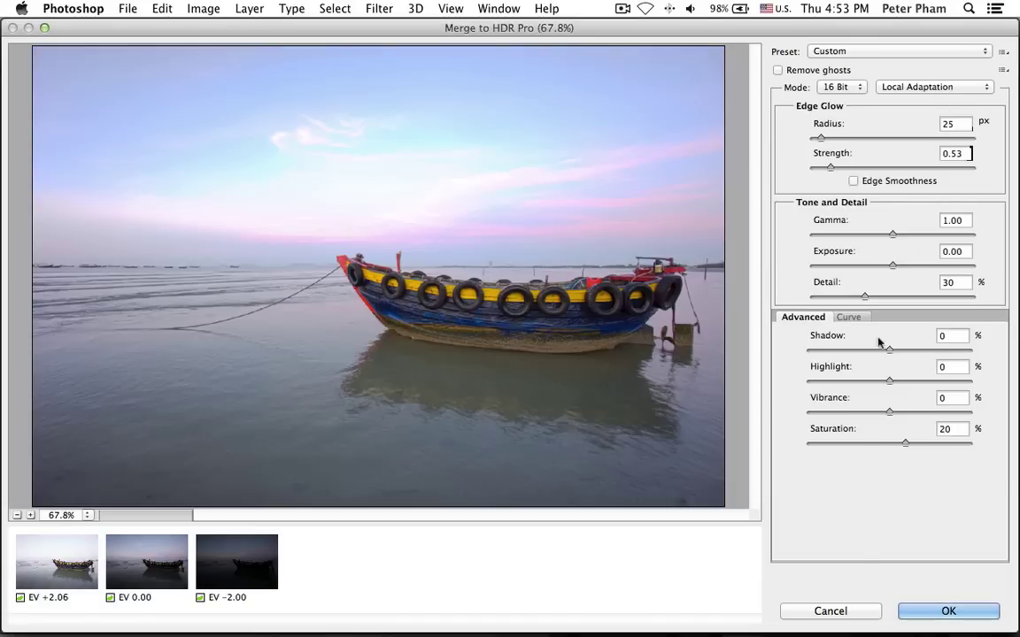
left_click(857, 88)
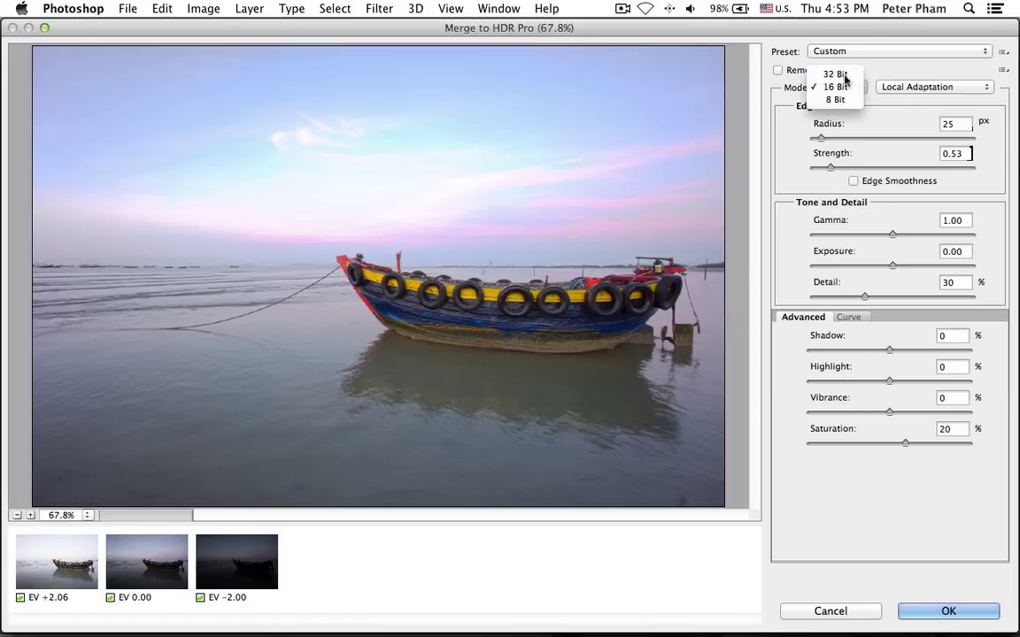
Step: Set the mode back to 32 Bit, enable Remove ghosts, and start the merge
left_click(845, 74)
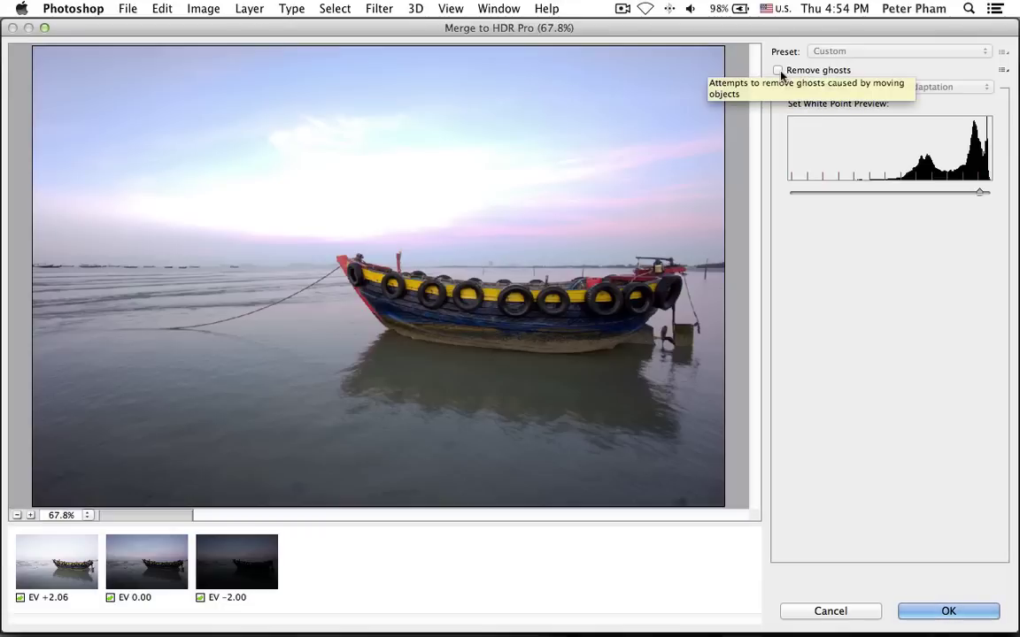
left_click(778, 71)
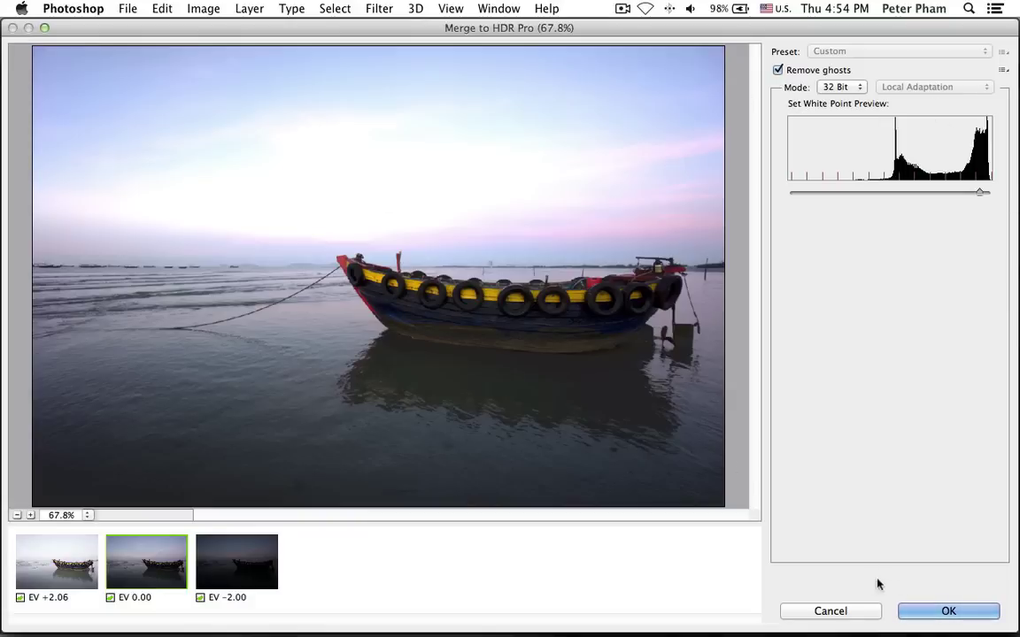
left_click(950, 613)
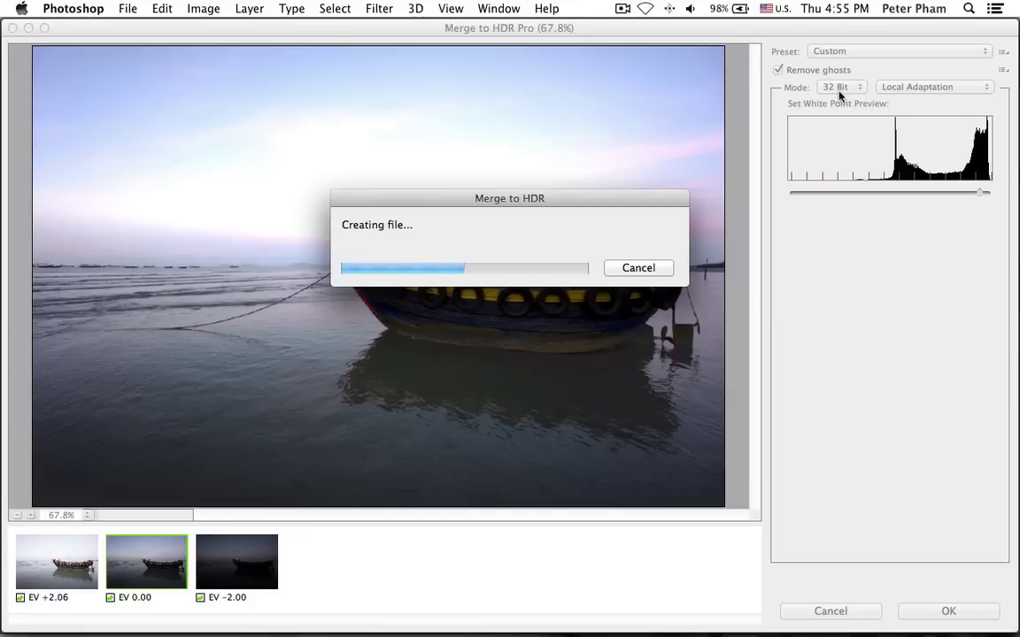
Step: Move the progress box aside and let the merge finish as Untitled_HDR2
left_click_drag(495, 200, 691, 482)
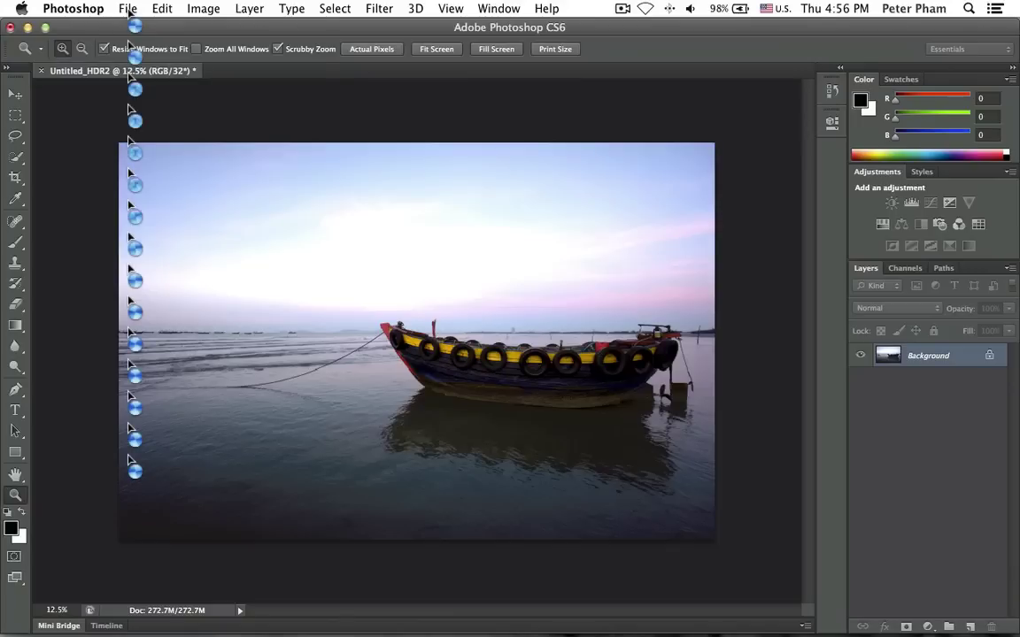
Step: Save as Untitled_HDR2.tif in LongHai-LongSon-2012 with 32 bit (Float) and no compression
left_click(128, 9)
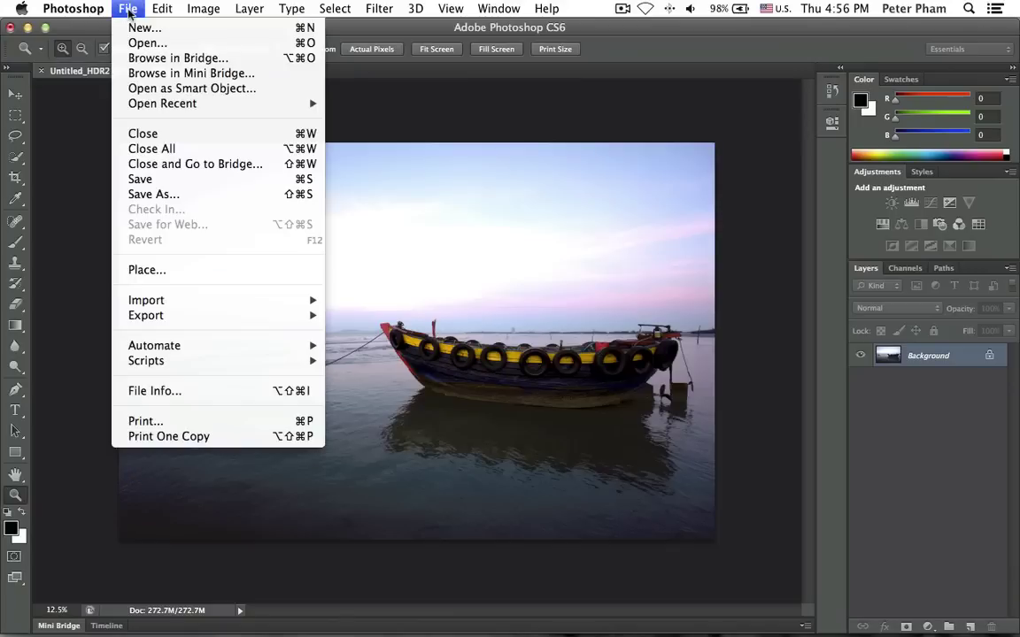
left_click(172, 197)
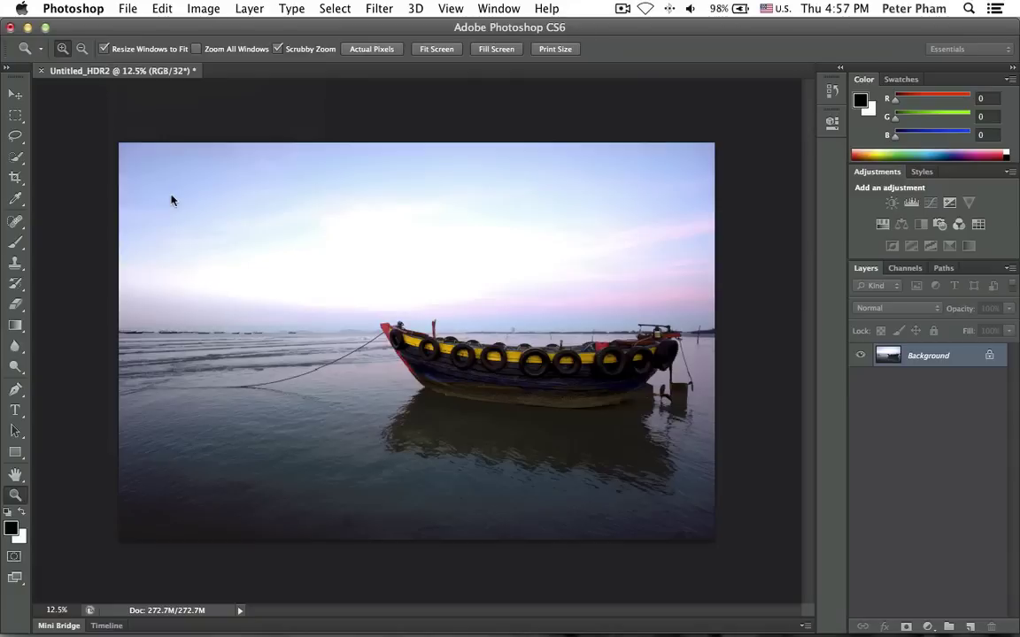
key("super+shift+s")
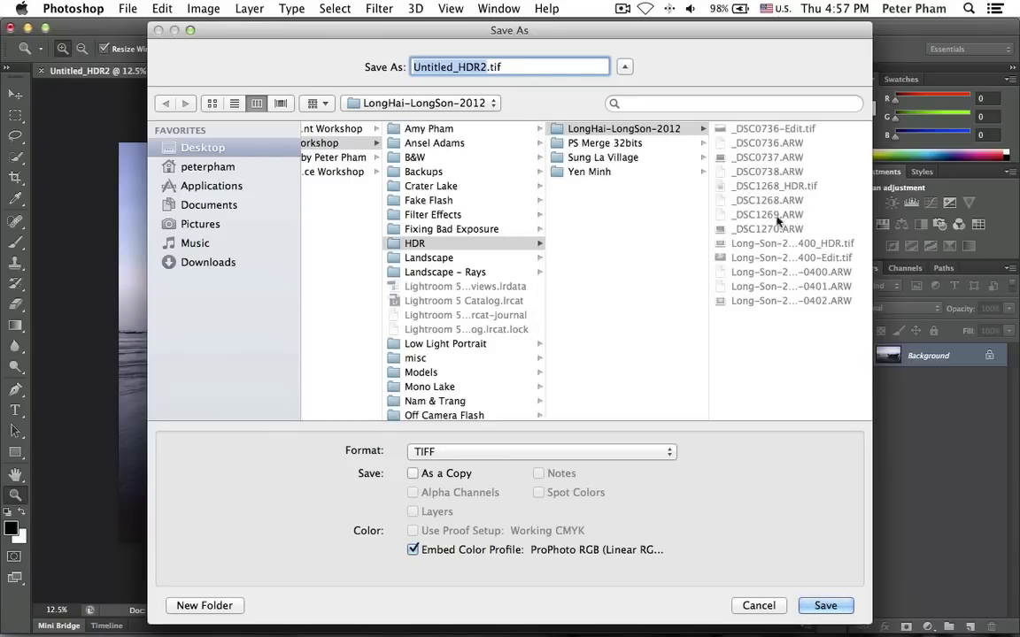
left_click(824, 607)
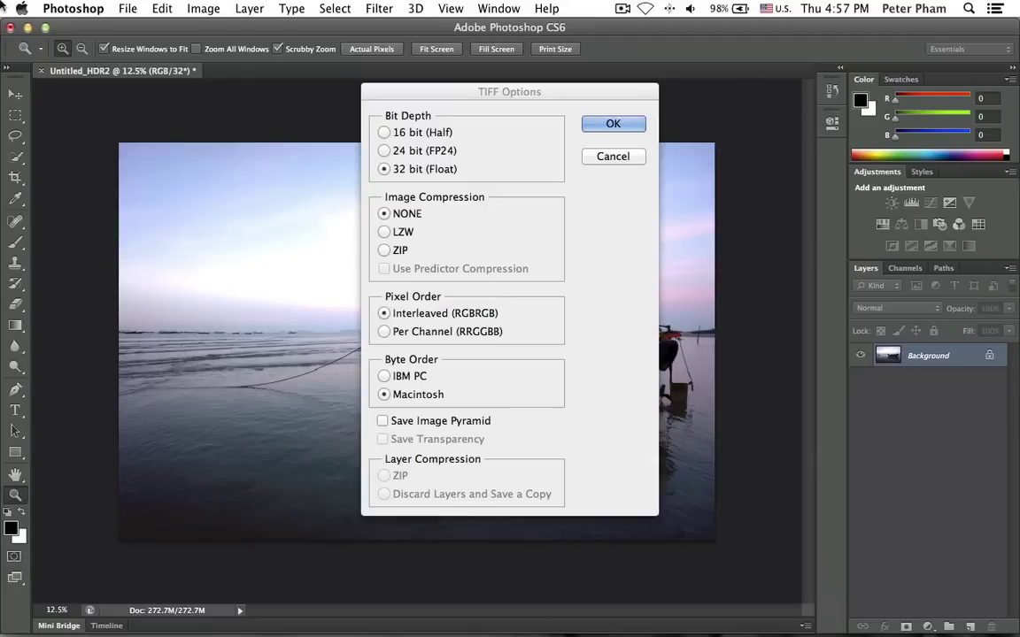
left_click(609, 123)
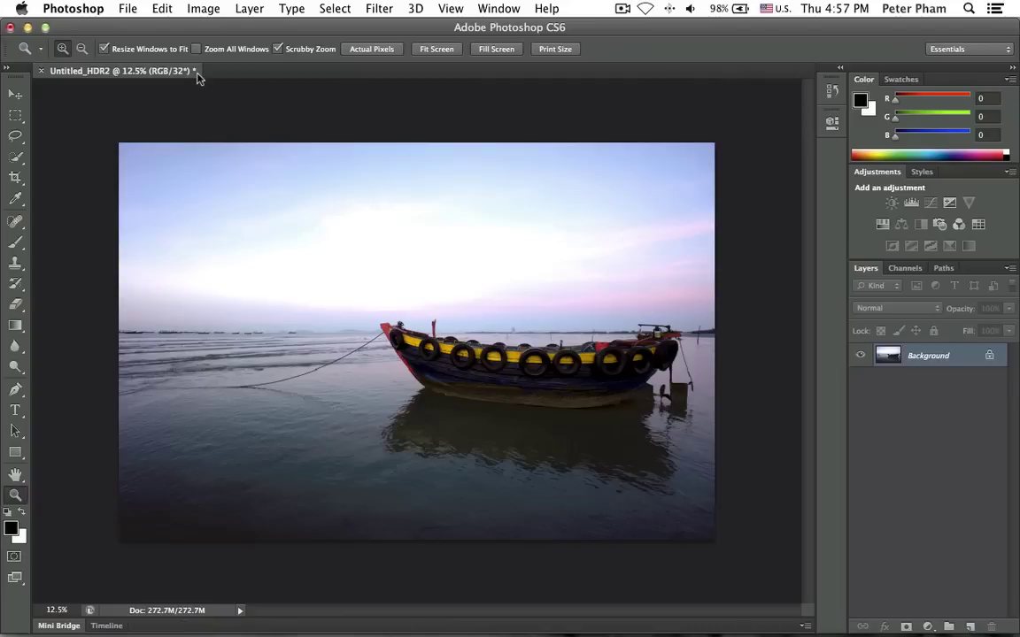
Step: Use Photoshop > Hide Photoshop to bring Lightroom's Library grid to the front
left_click(71, 9)
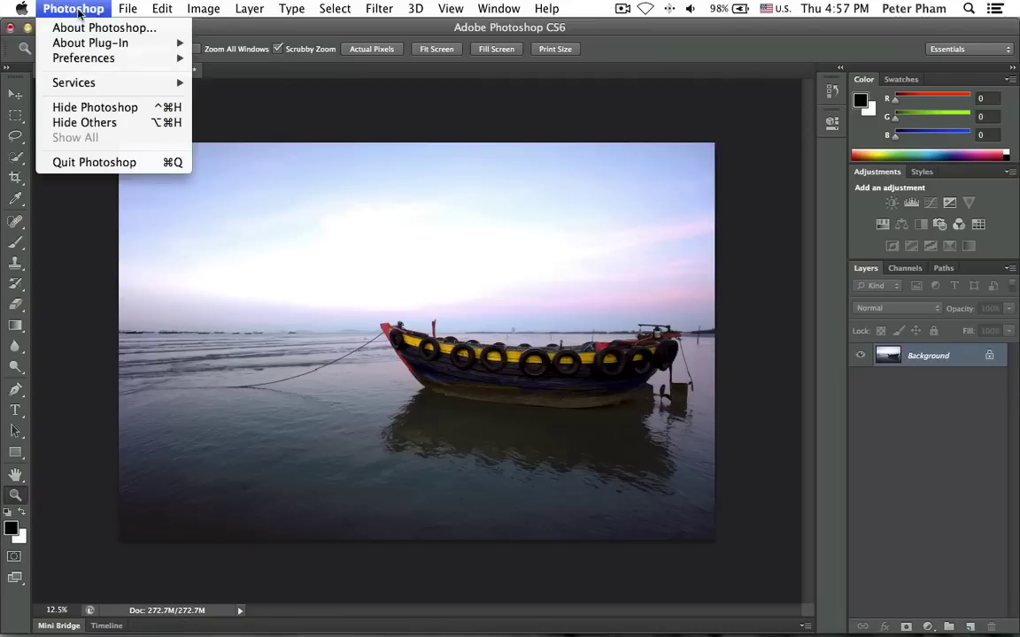
left_click(96, 108)
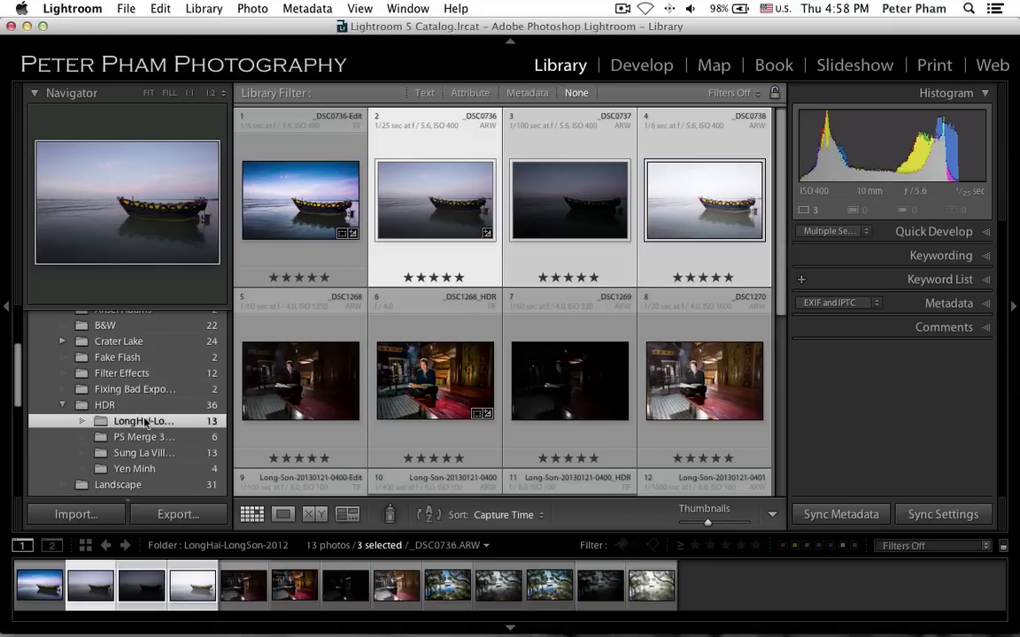
Step: Synchronize the LongHai-LongSon-2012 folder with Import new photos on to bring in the HDR TIFF
right_click(145, 423)
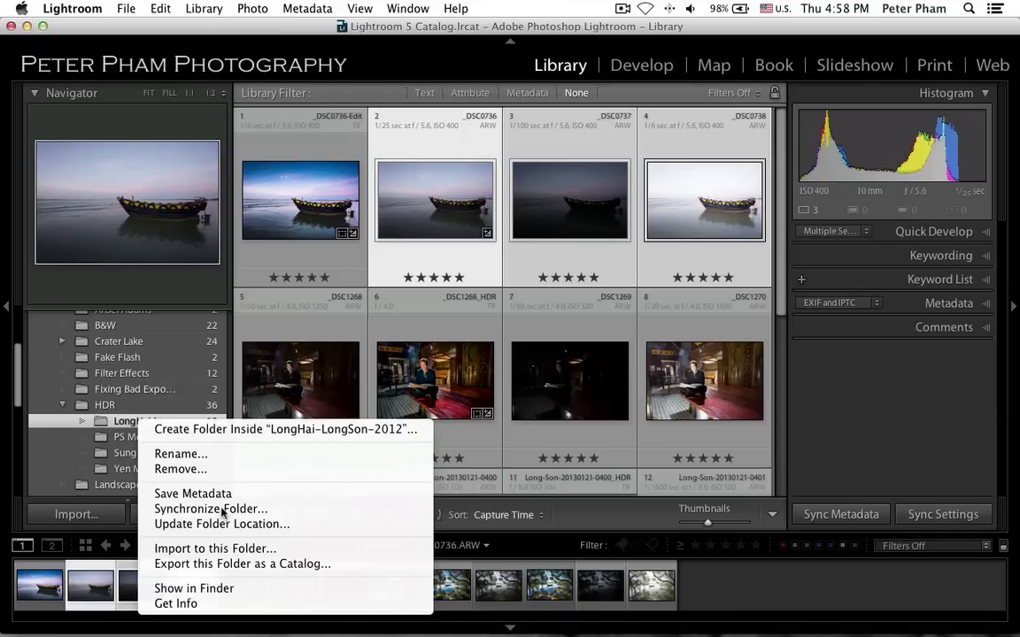
key("Down")
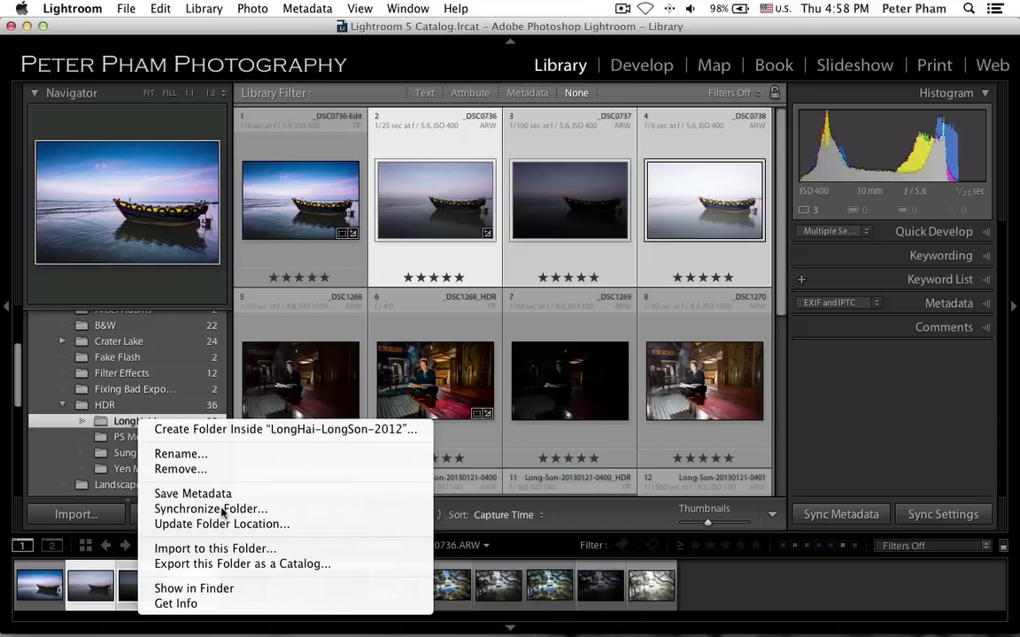
key("Escape")
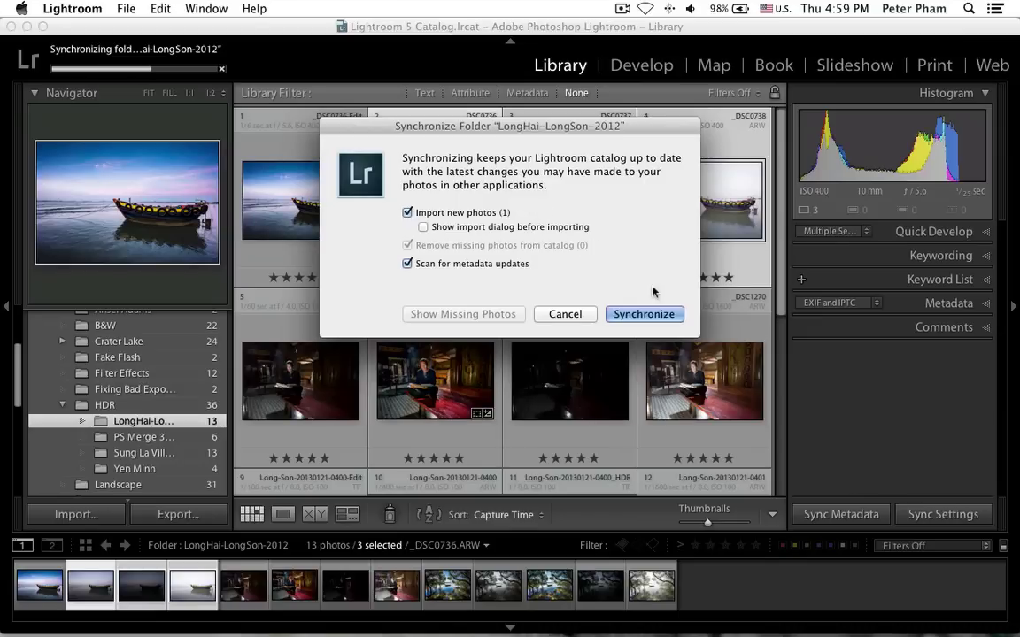
left_click(655, 311)
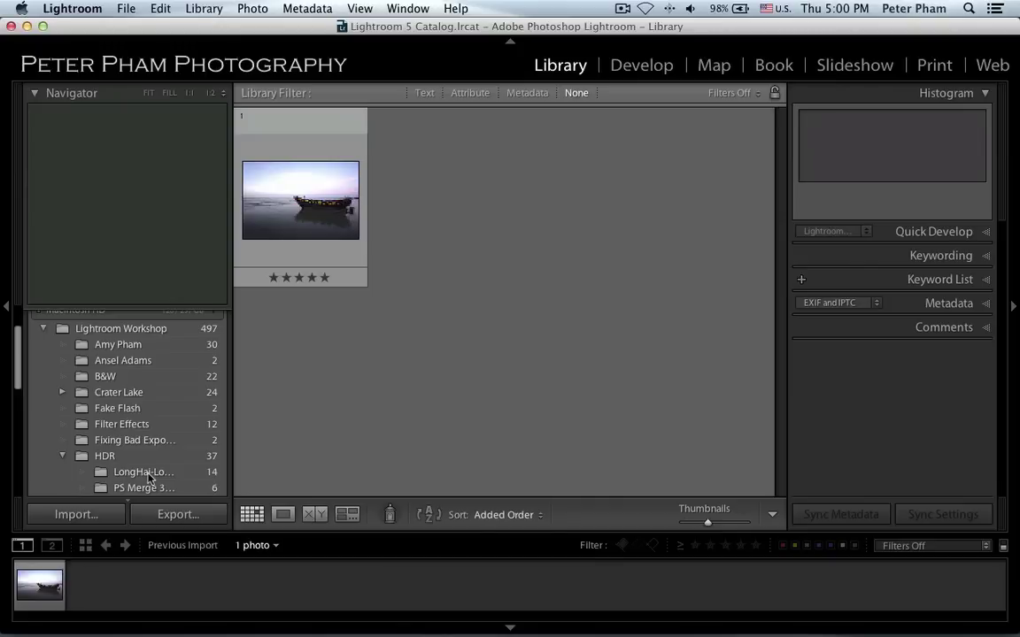
Step: Select Untitled_HDR2.tif in the LongHai-LongSon-2012 folder and view it in the Develop module
left_click(151, 476)
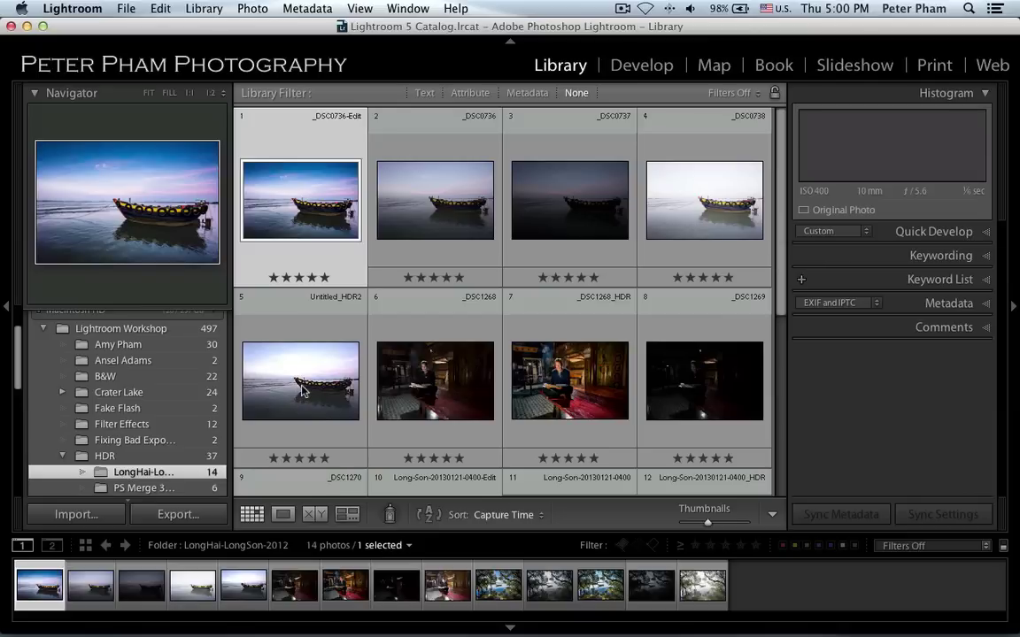
left_click(302, 391)
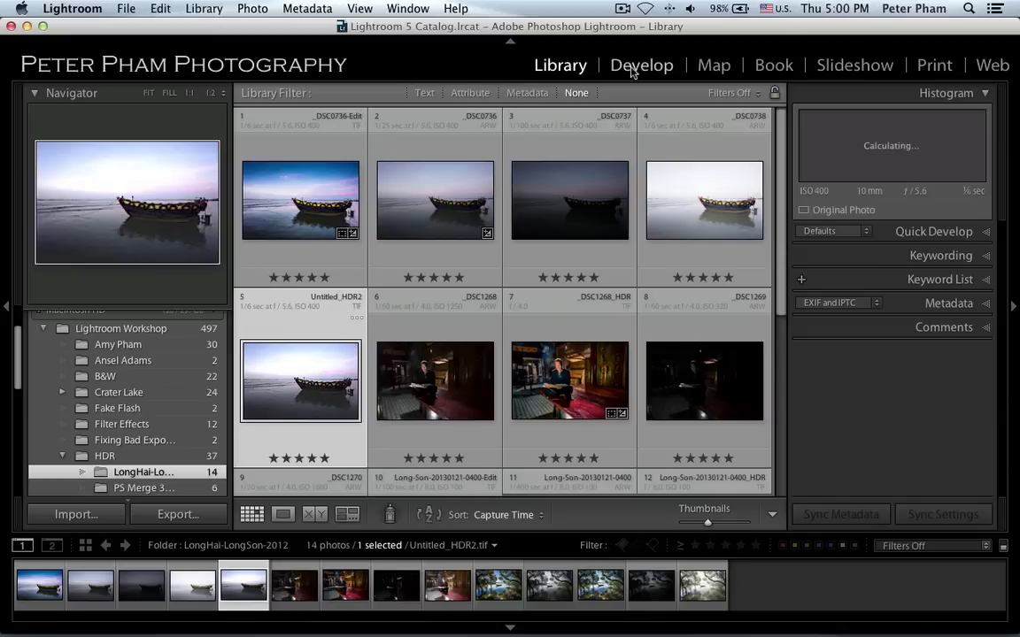
key("d")
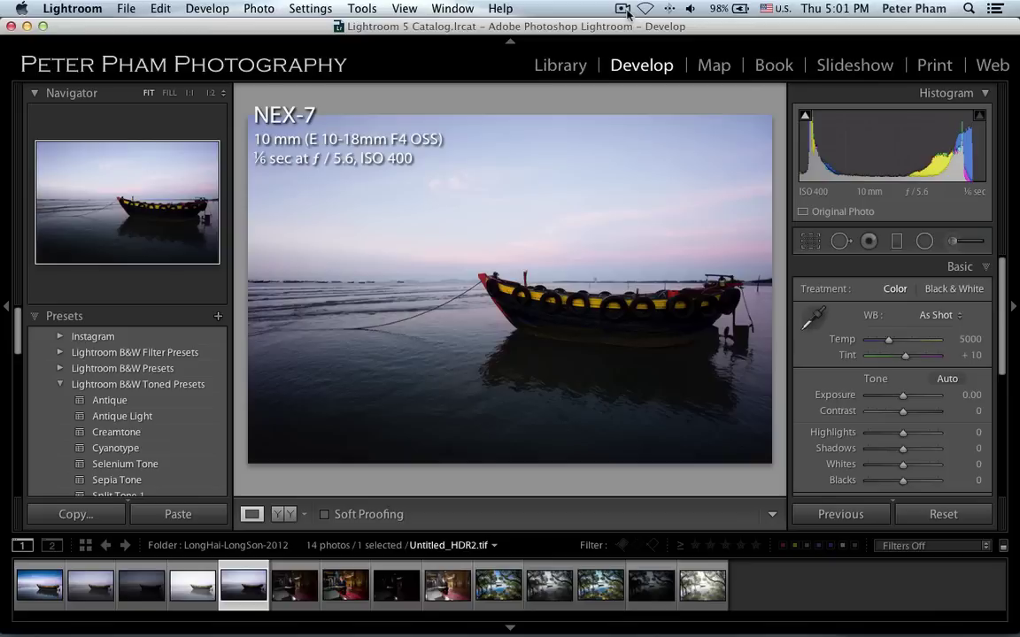
key("shift")
left_click(624, 9)
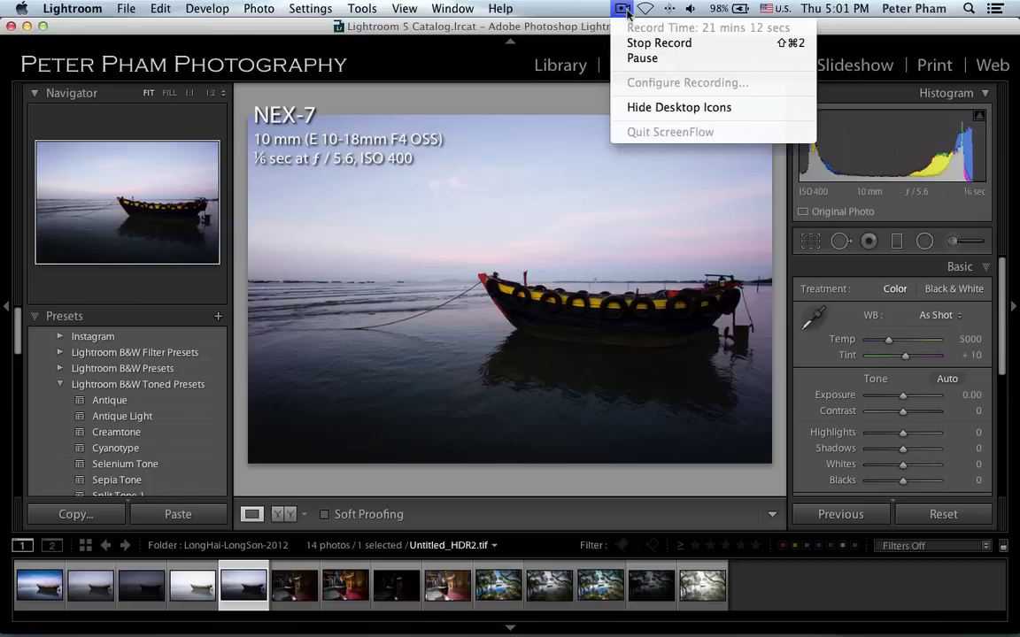